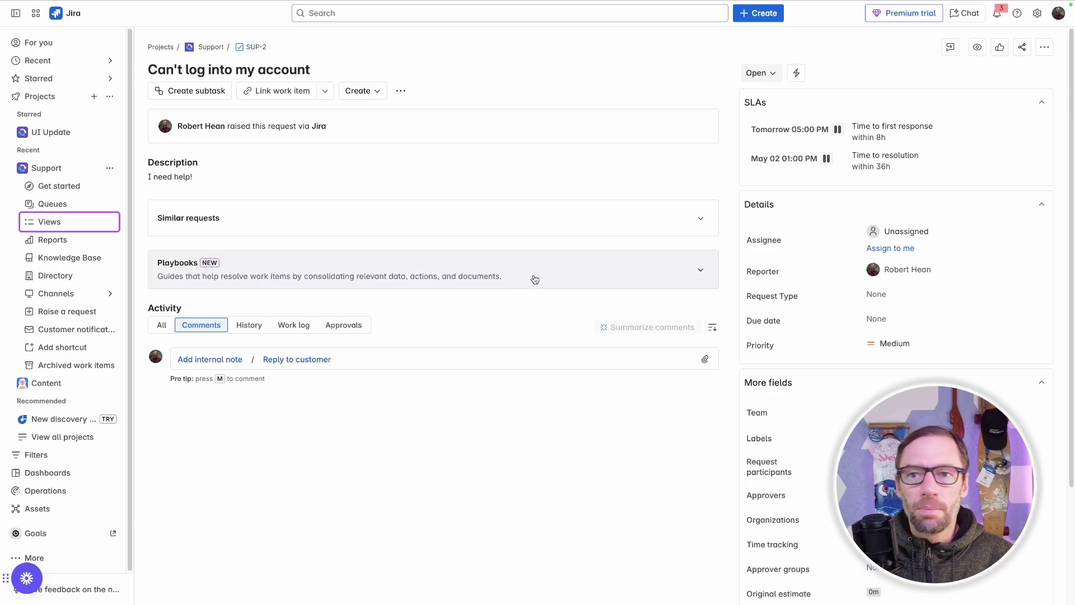
- Expand SUP-2's Ticket Triage playbook and review its steps and checklist fields
{"action": "left_click", "coordinate": [673, 271]}
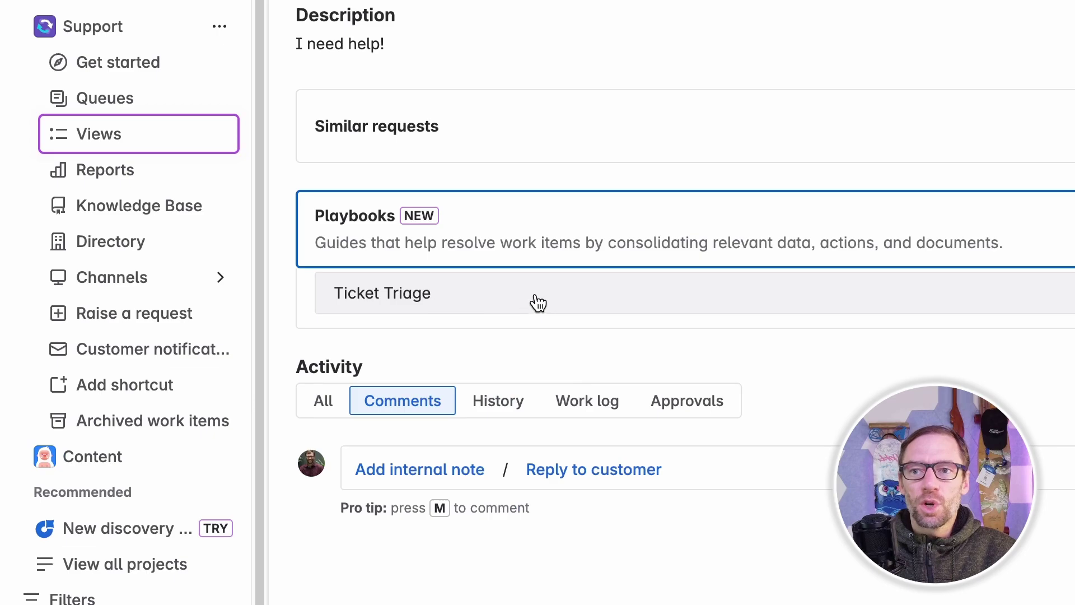
{"action": "left_click", "coordinate": [825, 302]}
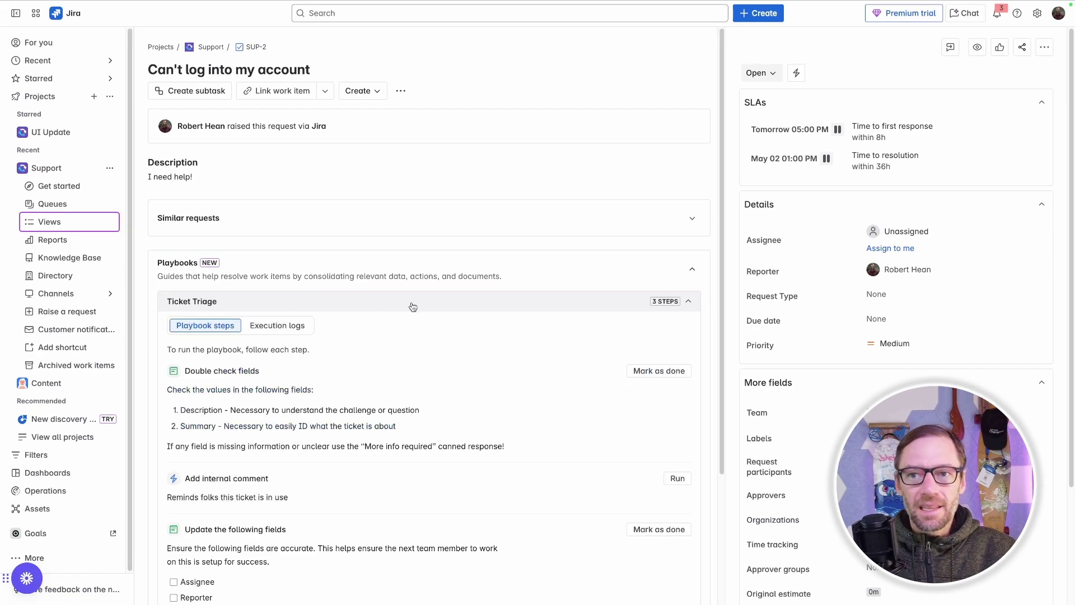
{"action": "scroll", "coordinate": [370, 336], "scroll_direction": "down", "scroll_amount": 2}
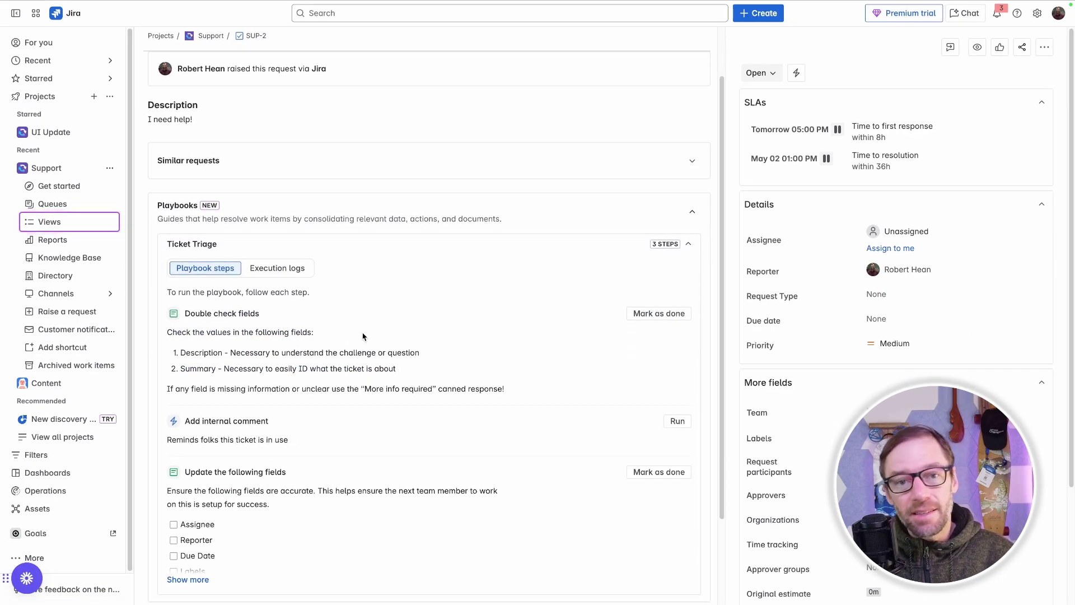
{"action": "scroll", "coordinate": [344, 328], "scroll_direction": "down", "scroll_amount": 1}
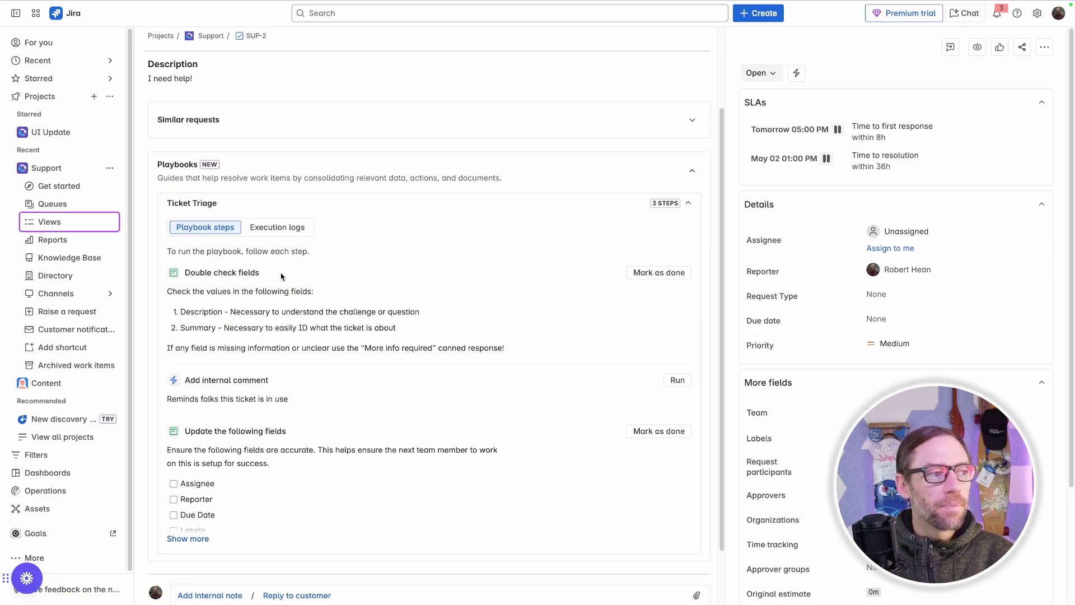
{"action": "left_click_drag", "start_coordinate": [448, 285], "coordinate": [488, 287]}
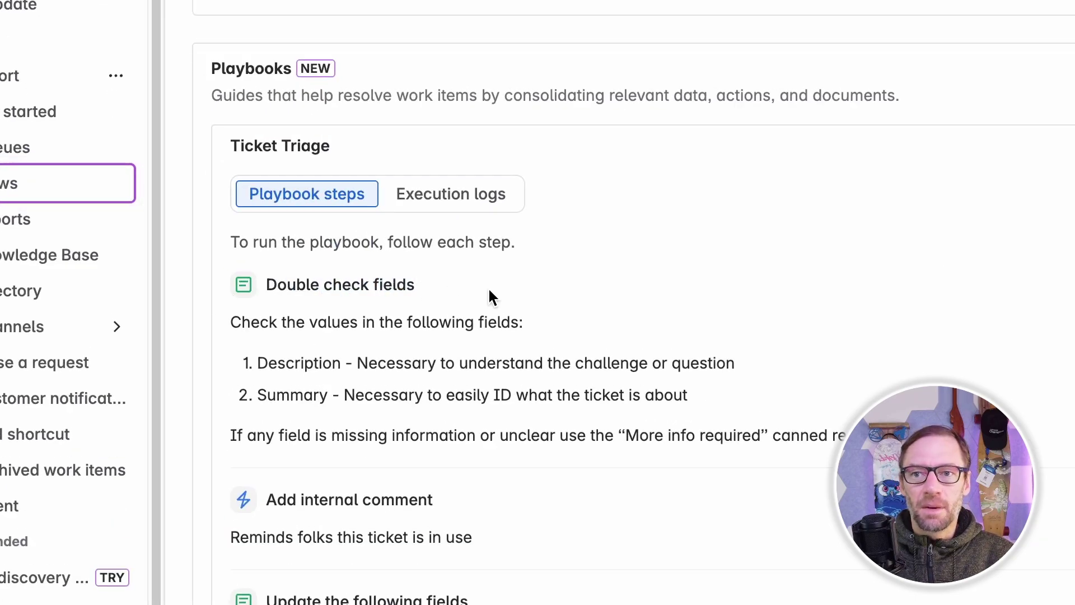
{"action": "scroll", "coordinate": [493, 287], "scroll_direction": "down", "scroll_amount": 1}
{"action": "left_click_drag", "start_coordinate": [282, 282], "coordinate": [394, 290]}
{"action": "scroll", "coordinate": [394, 290], "scroll_direction": "down", "scroll_amount": 2}
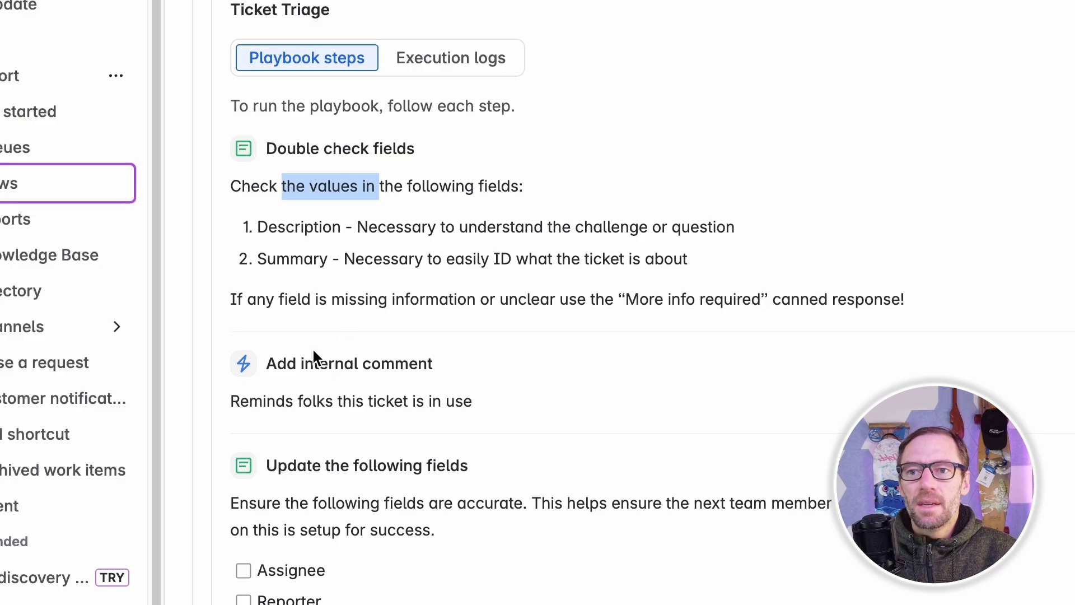
{"action": "left_click_drag", "start_coordinate": [284, 361], "coordinate": [360, 372]}
{"action": "left_click_drag", "start_coordinate": [436, 359], "coordinate": [442, 395]}
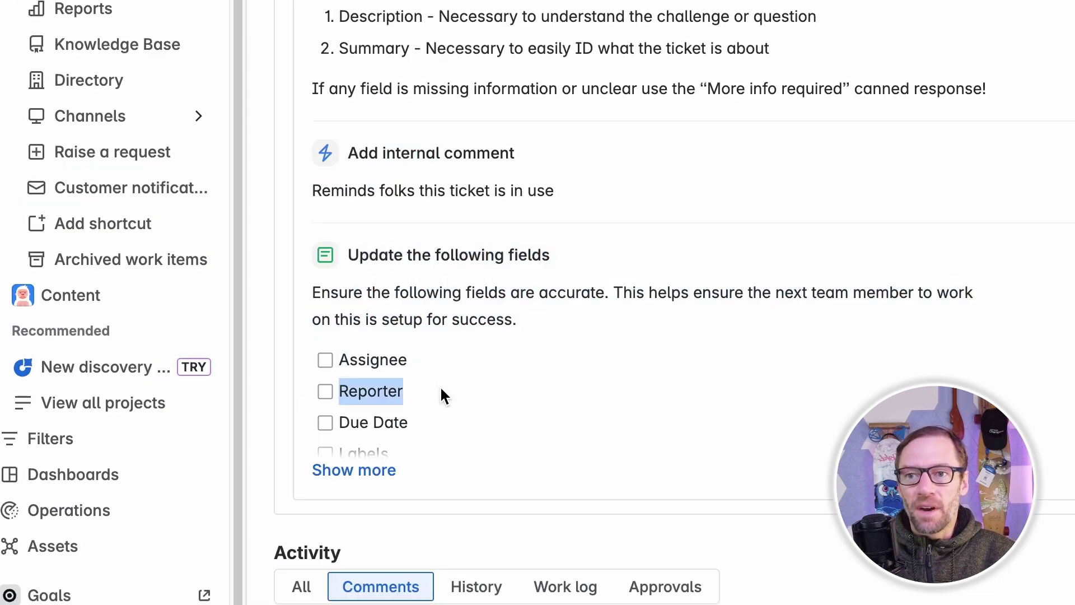
- Tick Assignee and Reporter in the checklist and mark Double check fields as done
{"action": "left_click", "coordinate": [325, 360]}
{"action": "left_click", "coordinate": [325, 391]}
{"action": "left_click", "coordinate": [327, 427]}
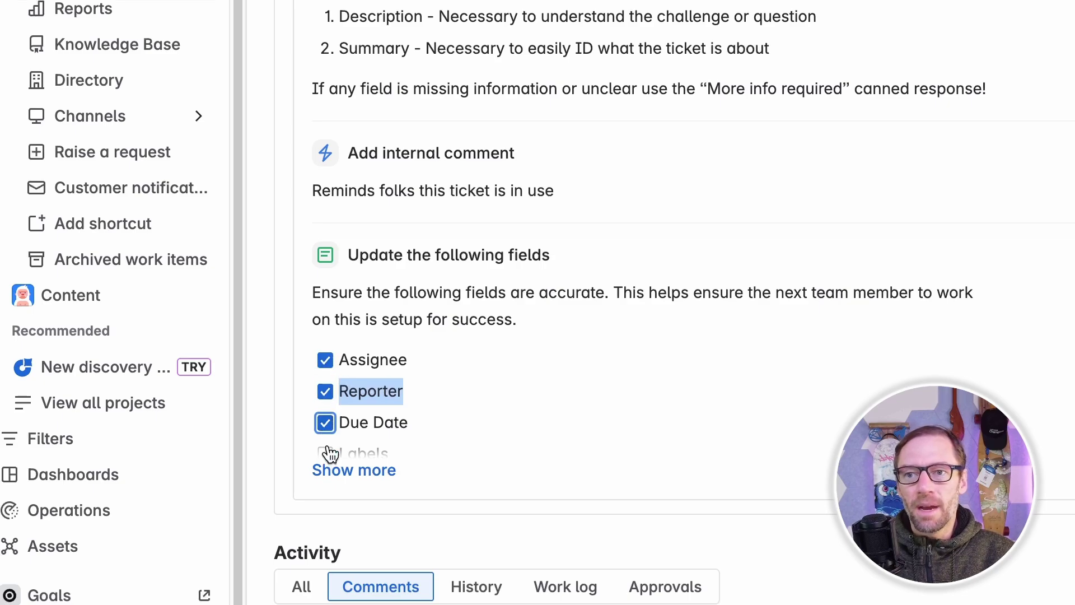
{"action": "left_click", "coordinate": [325, 423]}
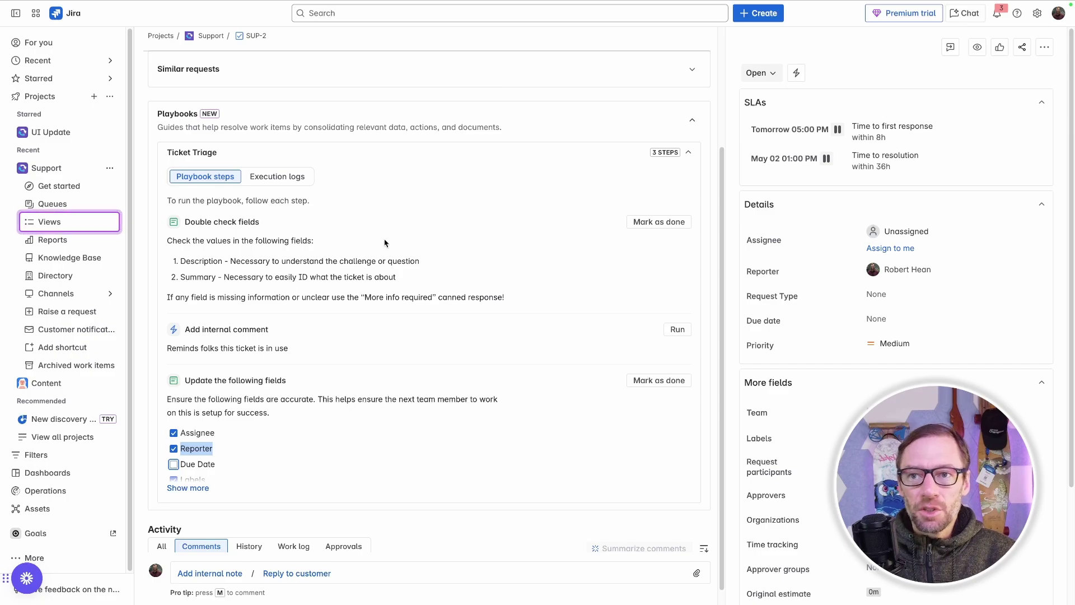
{"action": "triple_click", "coordinate": [390, 260]}
{"action": "left_click", "coordinate": [389, 260]}
{"action": "left_click", "coordinate": [652, 223]}
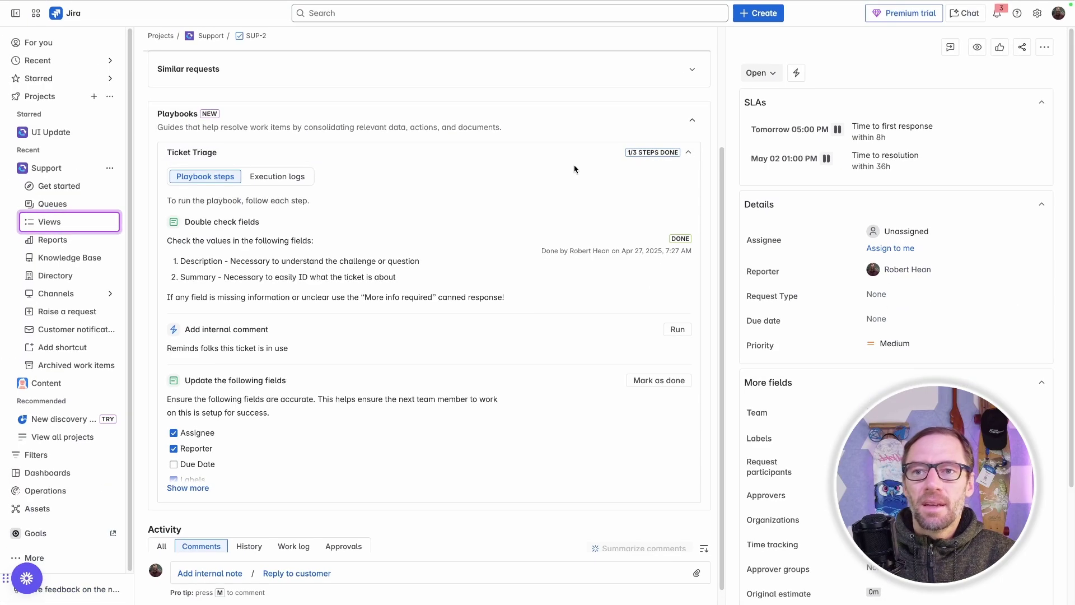
{"action": "scroll", "coordinate": [435, 174], "scroll_direction": "up", "scroll_amount": 2}
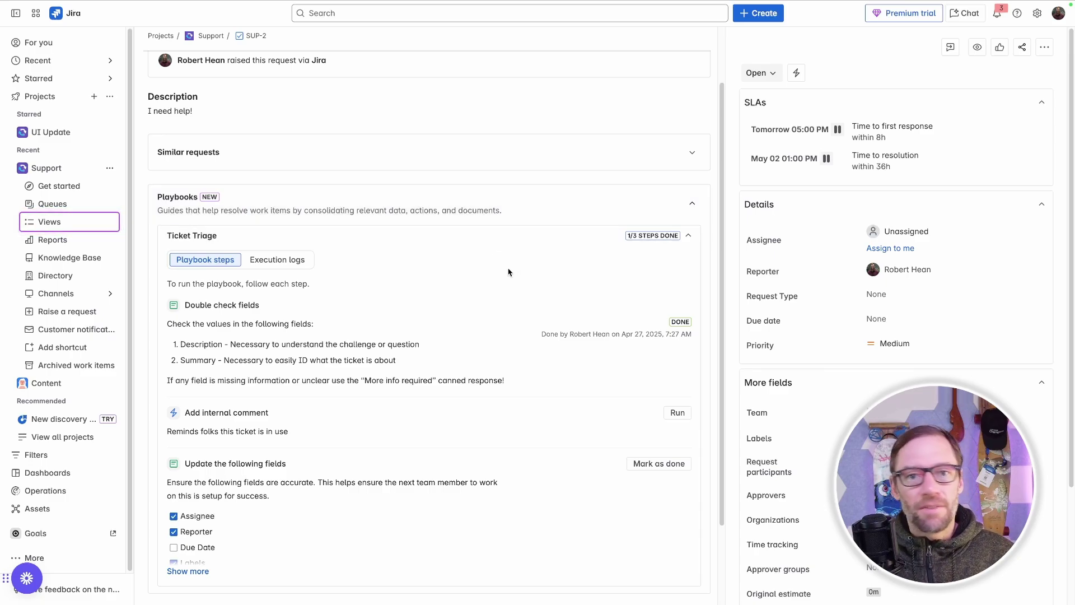
{"action": "scroll", "coordinate": [503, 290], "scroll_direction": "down", "scroll_amount": 1}
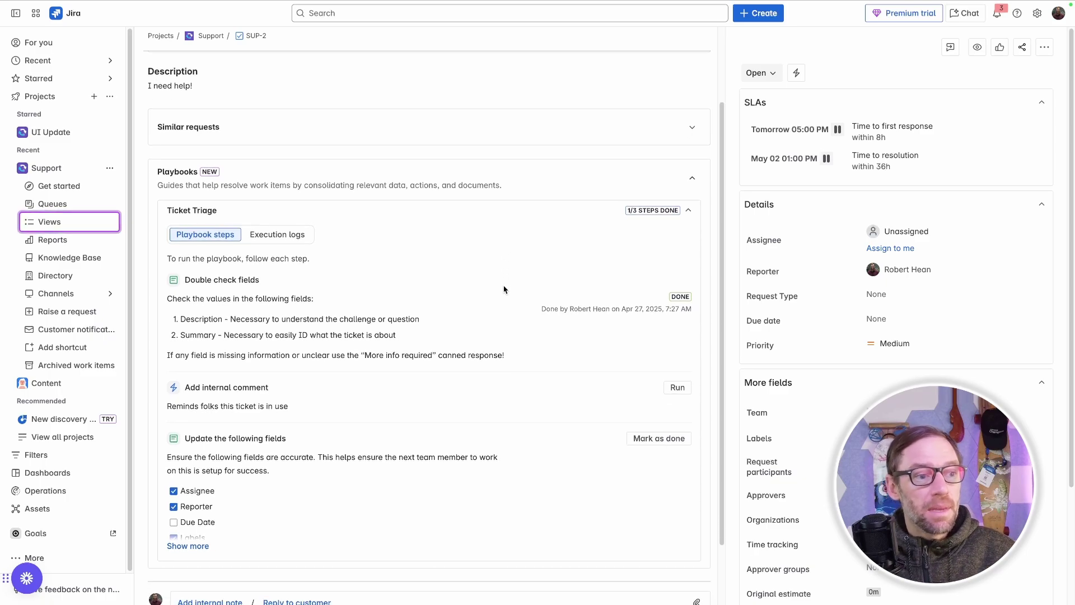
{"action": "left_click_drag", "start_coordinate": [529, 309], "coordinate": [576, 308]}
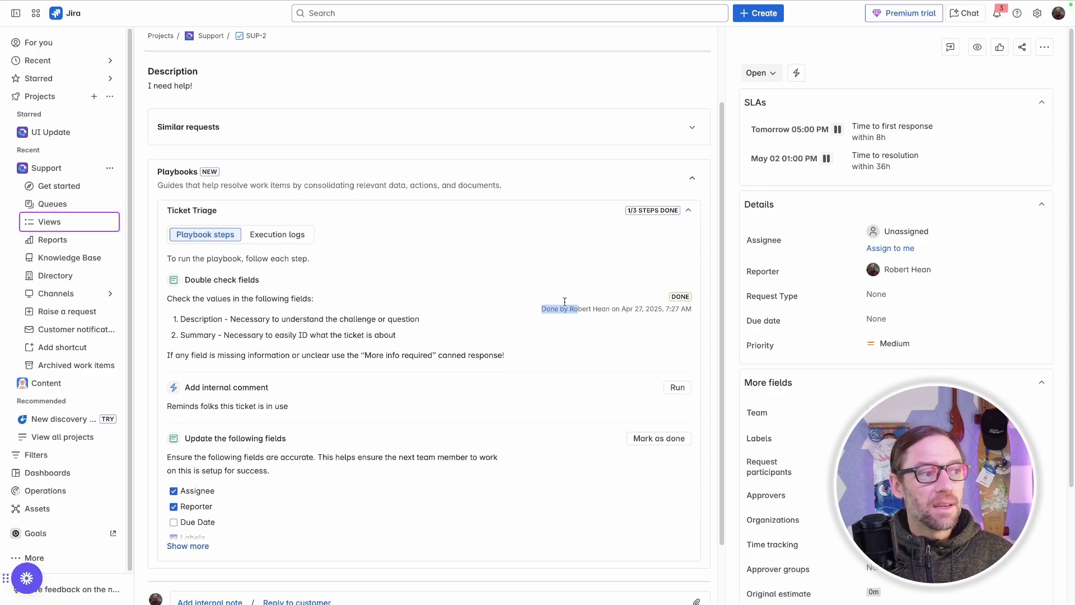
{"action": "left_click", "coordinate": [283, 238]}
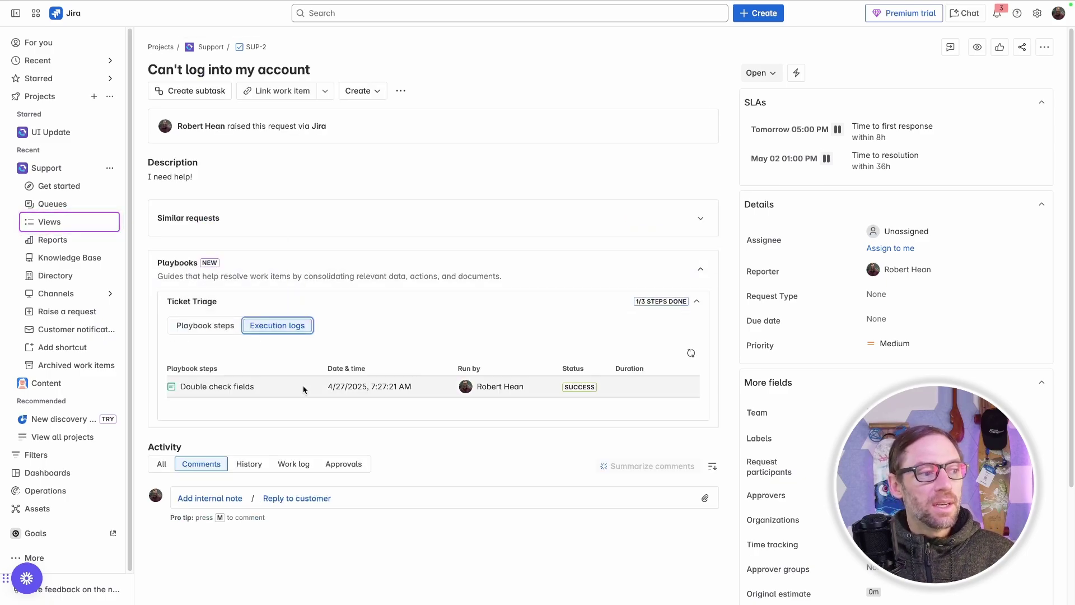
{"action": "left_click_drag", "start_coordinate": [327, 386], "coordinate": [374, 386]}
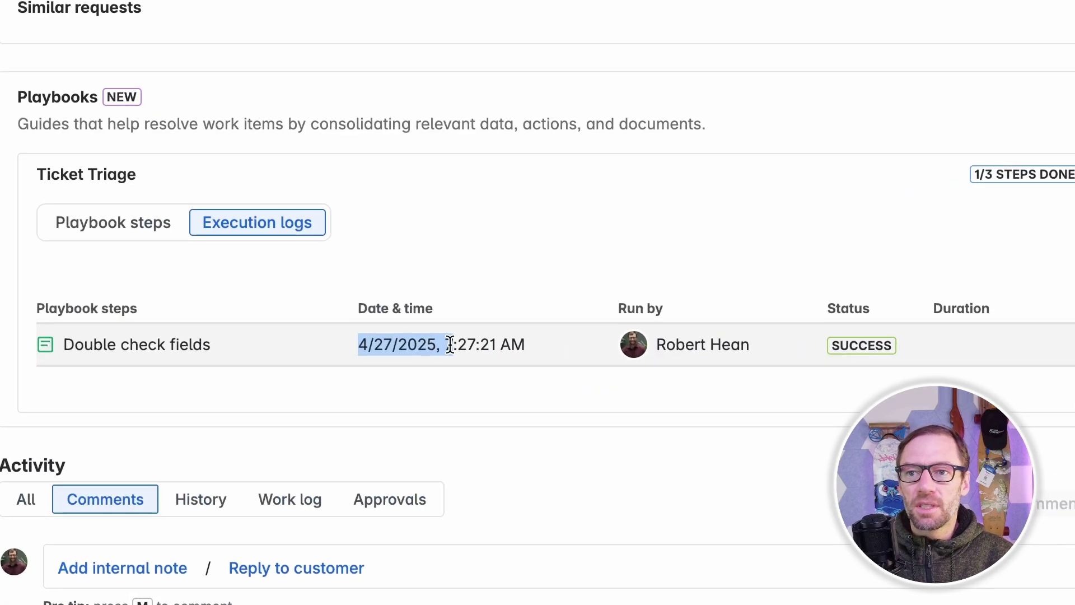
{"action": "left_click_drag", "start_coordinate": [763, 343], "coordinate": [633, 344]}
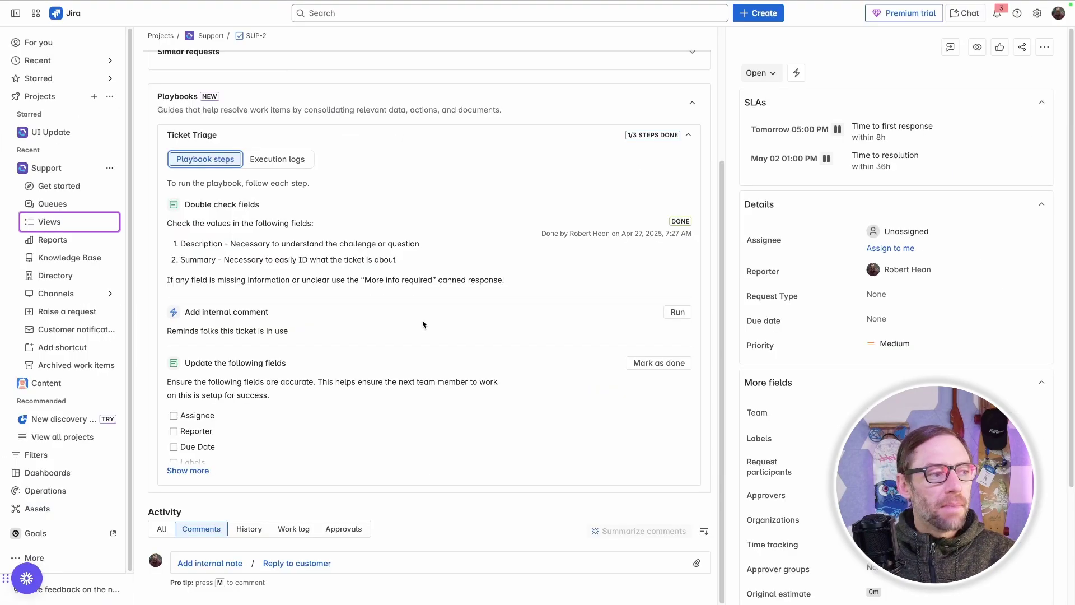
- Run the Add internal comment step, adding the note 'This is in progress!' to SUP-2
{"action": "left_click", "coordinate": [352, 331]}
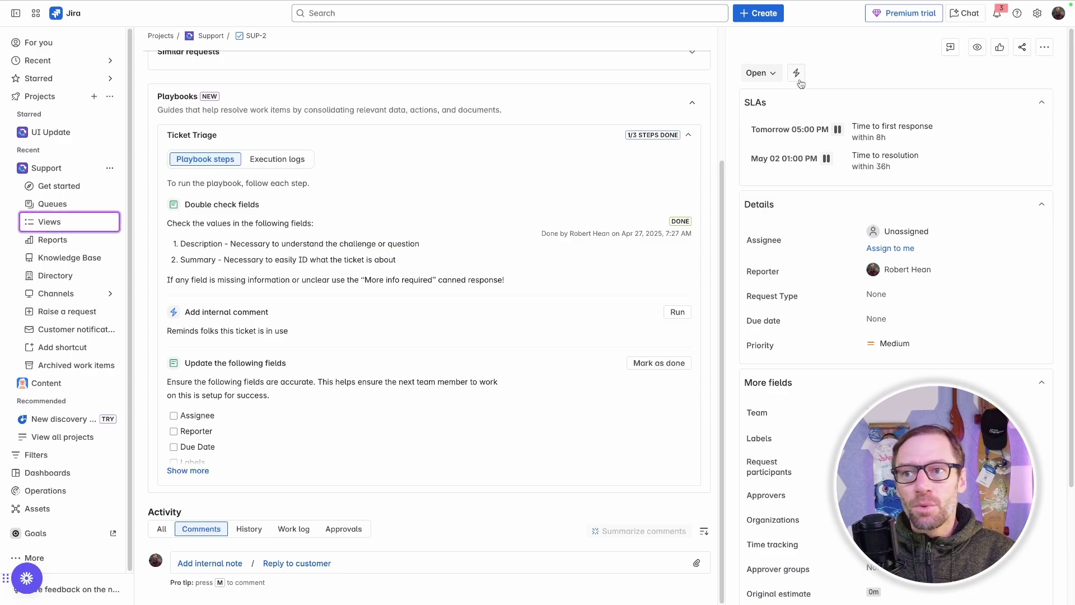
{"action": "left_click", "coordinate": [799, 82]}
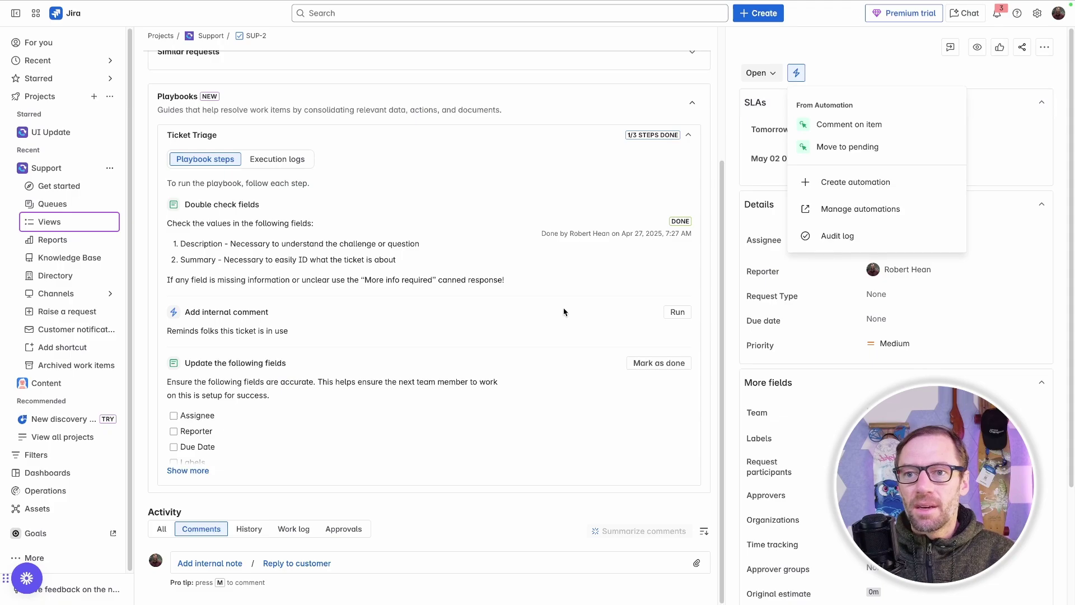
{"action": "left_click", "coordinate": [475, 339]}
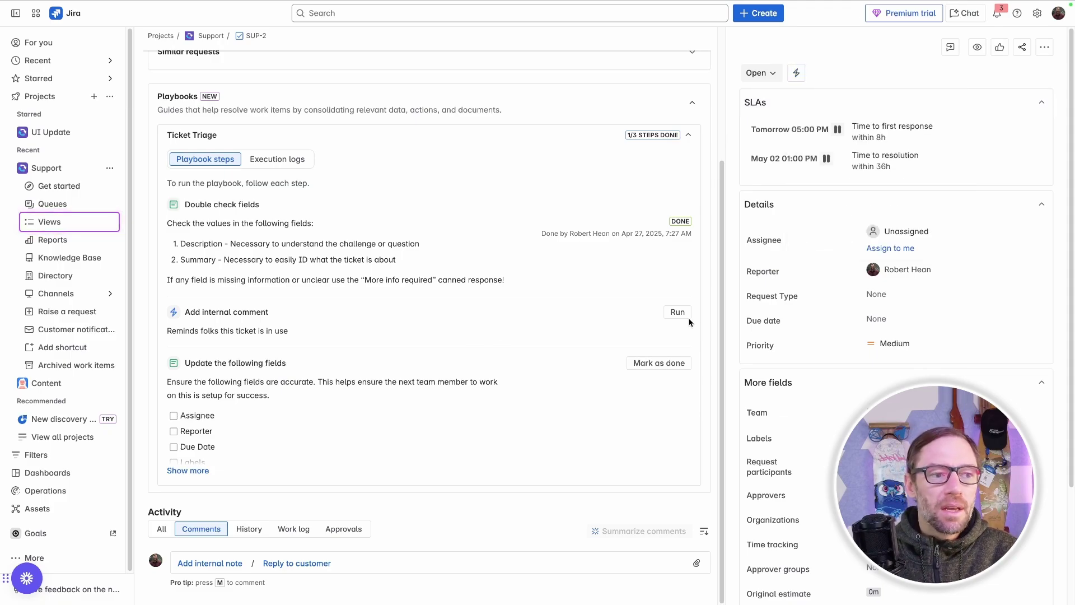
{"action": "left_click", "coordinate": [674, 313]}
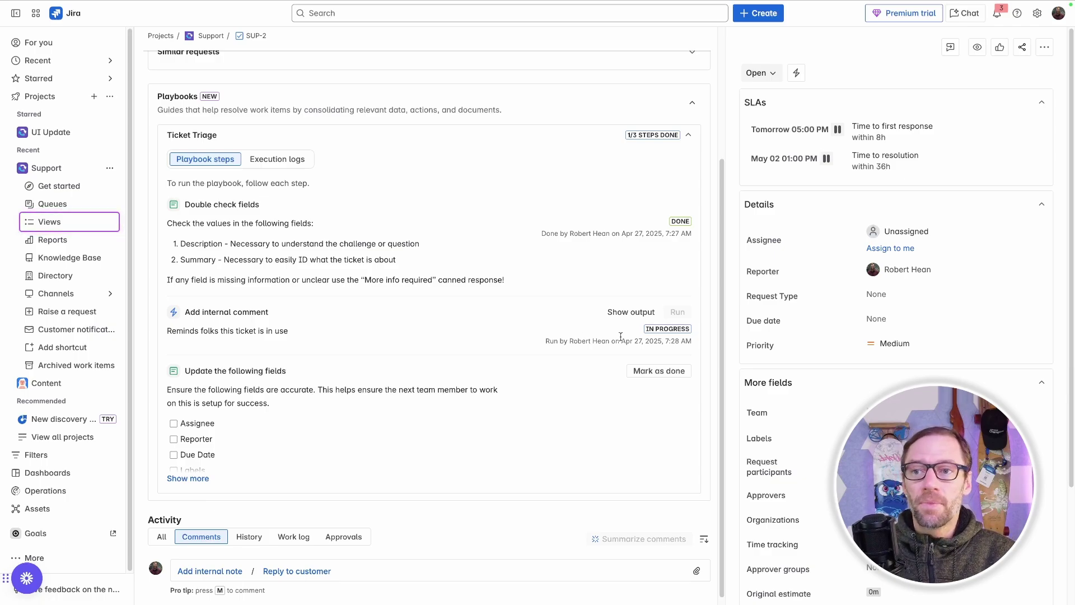
{"action": "left_click_drag", "start_coordinate": [571, 341], "coordinate": [655, 341]}
{"action": "left_click", "coordinate": [655, 339]}
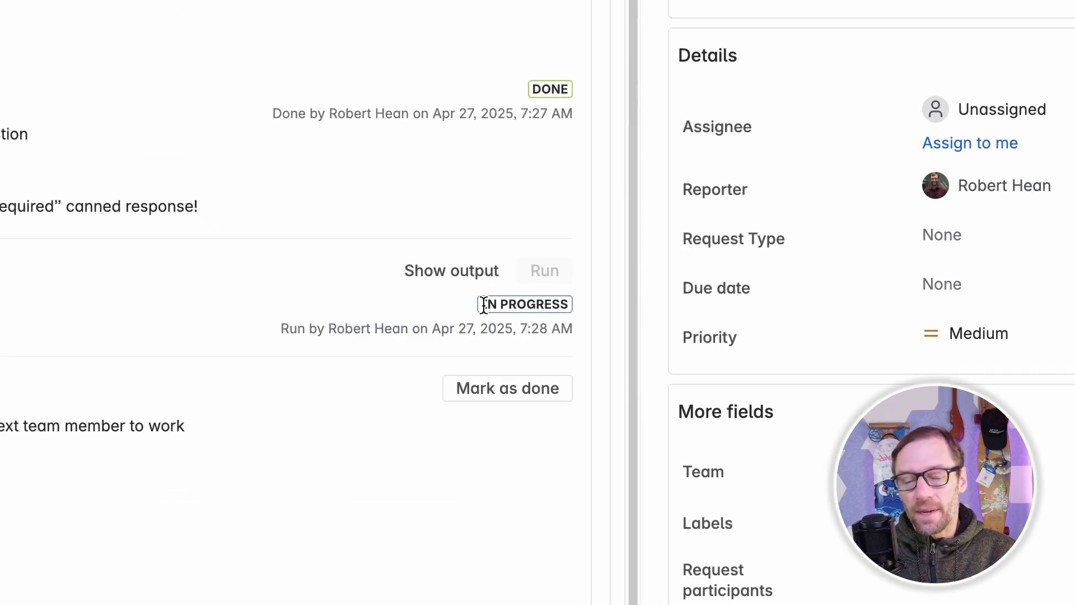
{"action": "left_click_drag", "start_coordinate": [484, 307], "coordinate": [552, 295]}
{"action": "left_click", "coordinate": [552, 295]}
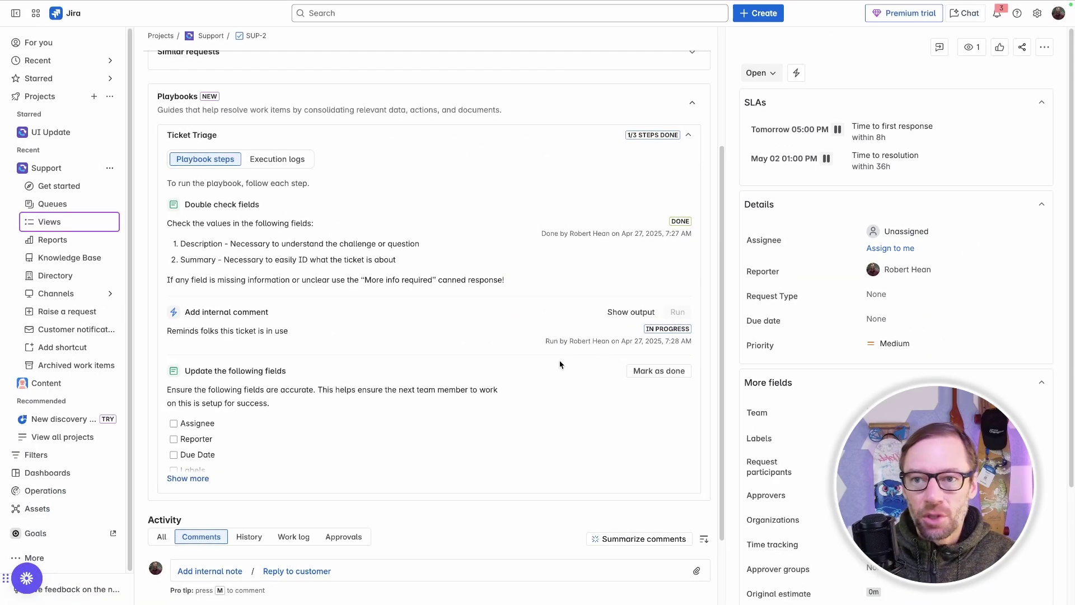
{"action": "scroll", "coordinate": [560, 364], "scroll_direction": "down", "scroll_amount": 2}
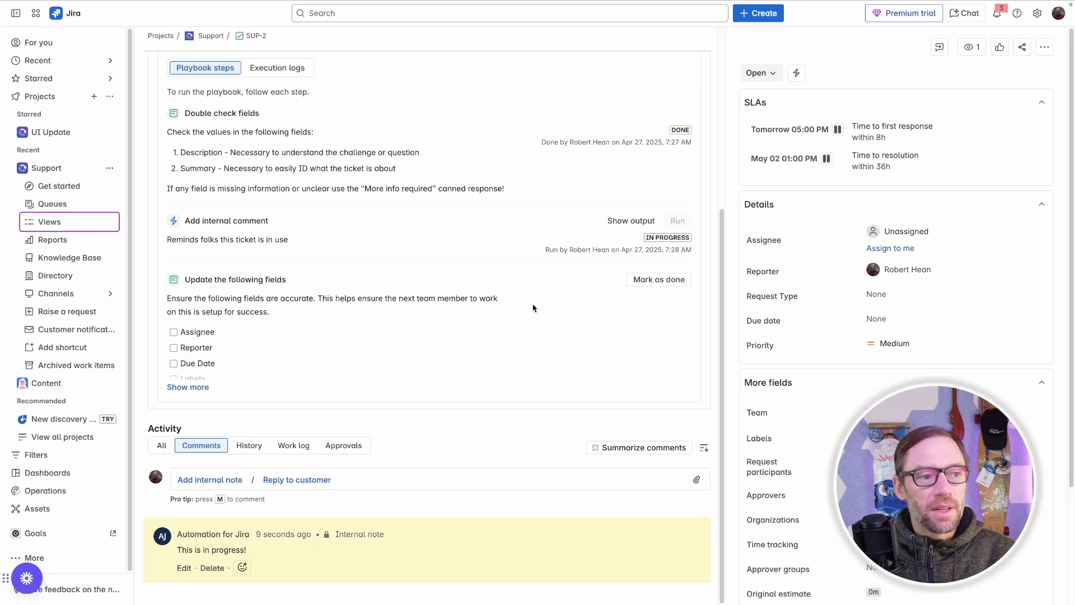
{"action": "left_click_drag", "start_coordinate": [434, 310], "coordinate": [331, 298]}
{"action": "left_click", "coordinate": [336, 298]}
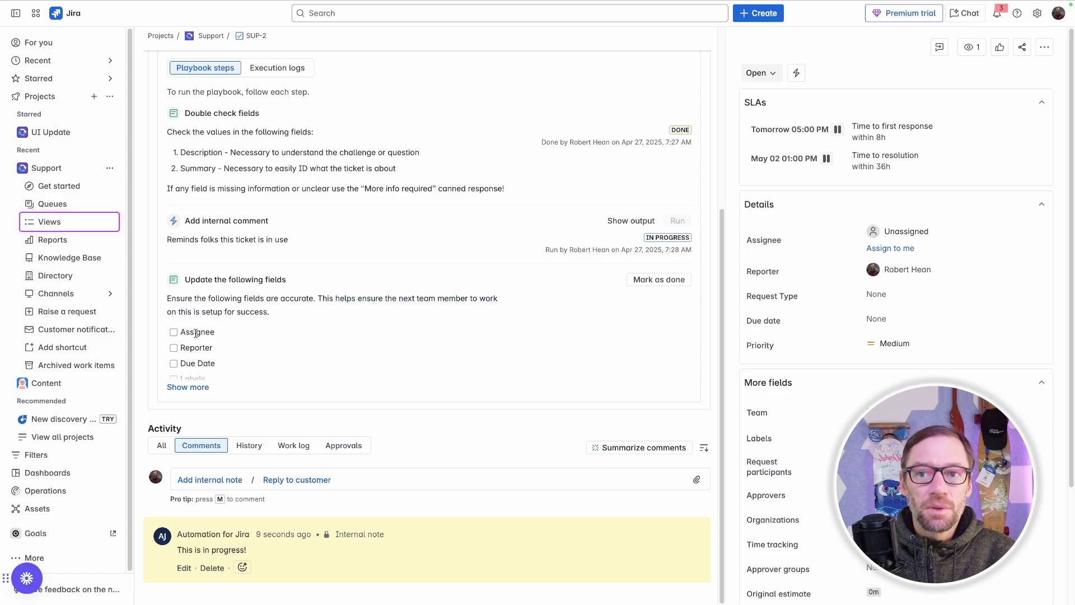
- Assign SUP-2 to yourself and complete Update the following fields with Assignee, Reporter, Due Date ticked
{"action": "left_click", "coordinate": [876, 249]}
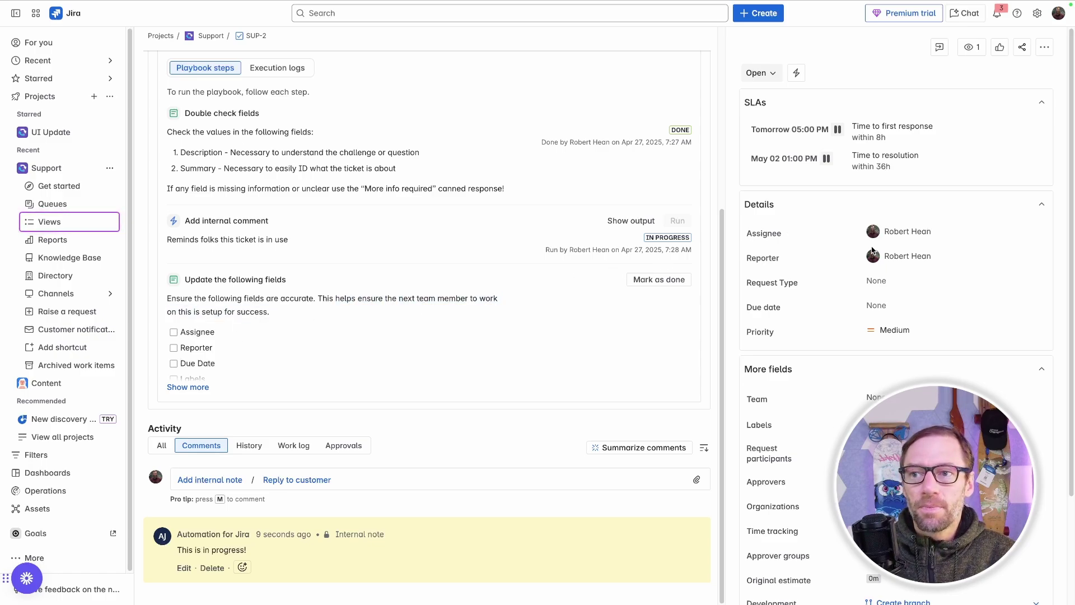
{"action": "left_click", "coordinate": [174, 332]}
{"action": "left_click", "coordinate": [174, 348]}
{"action": "left_click", "coordinate": [173, 363]}
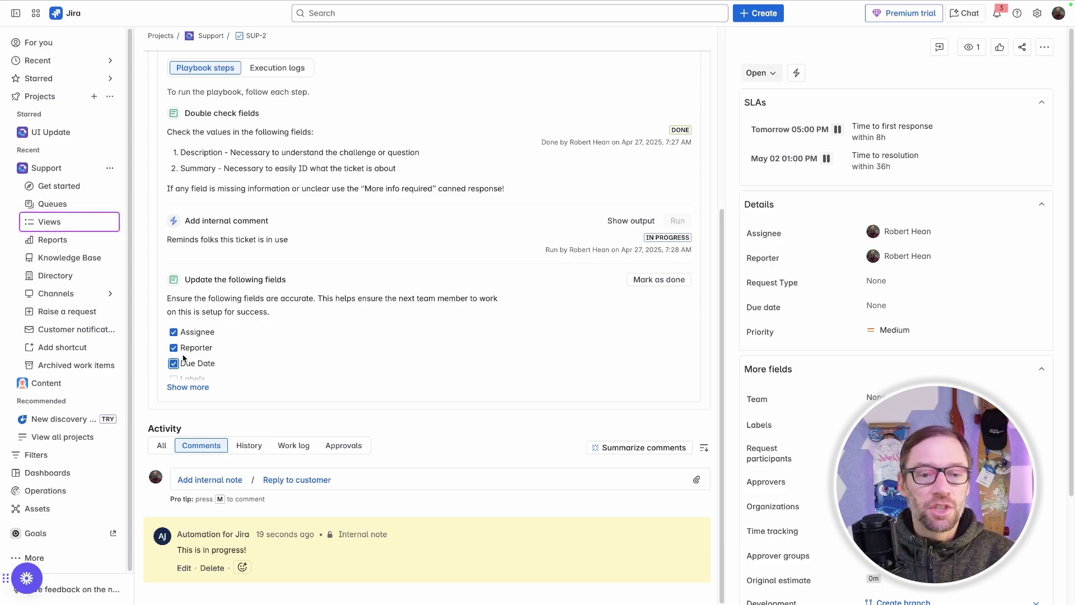
{"action": "left_click", "coordinate": [635, 281]}
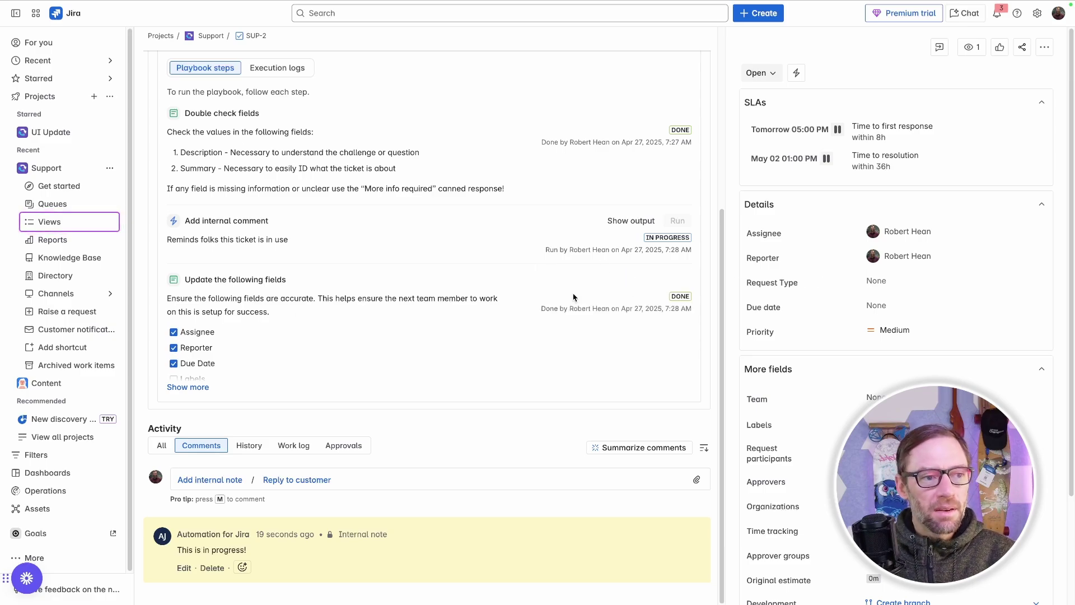
{"action": "left_click_drag", "start_coordinate": [525, 288], "coordinate": [552, 312]}
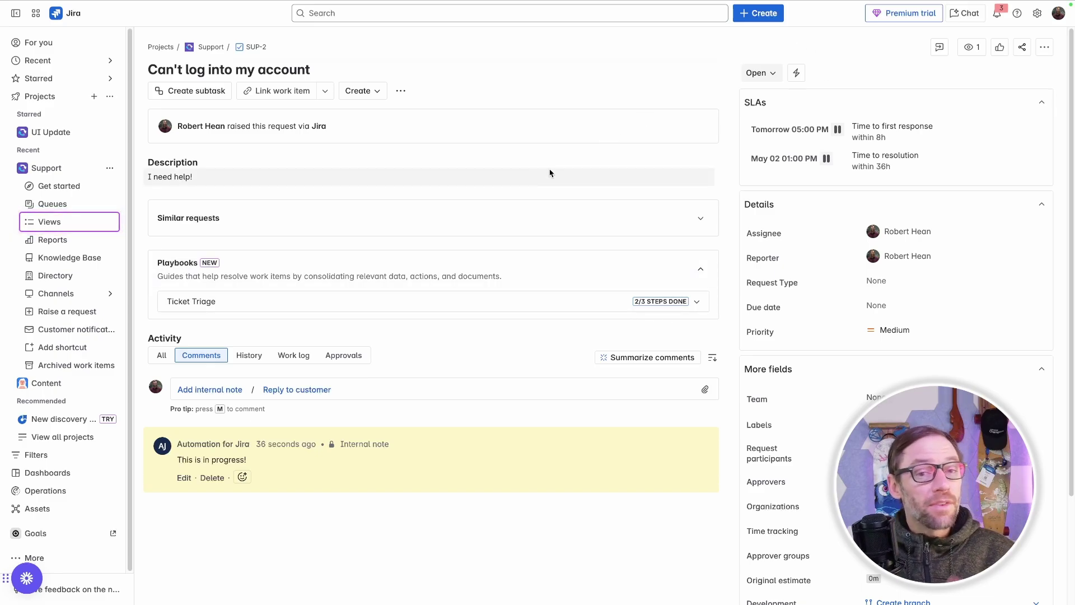
- Open Ticket Triage's execution logs and show, then hide, the failed comment step's output
{"action": "left_click", "coordinate": [611, 304]}
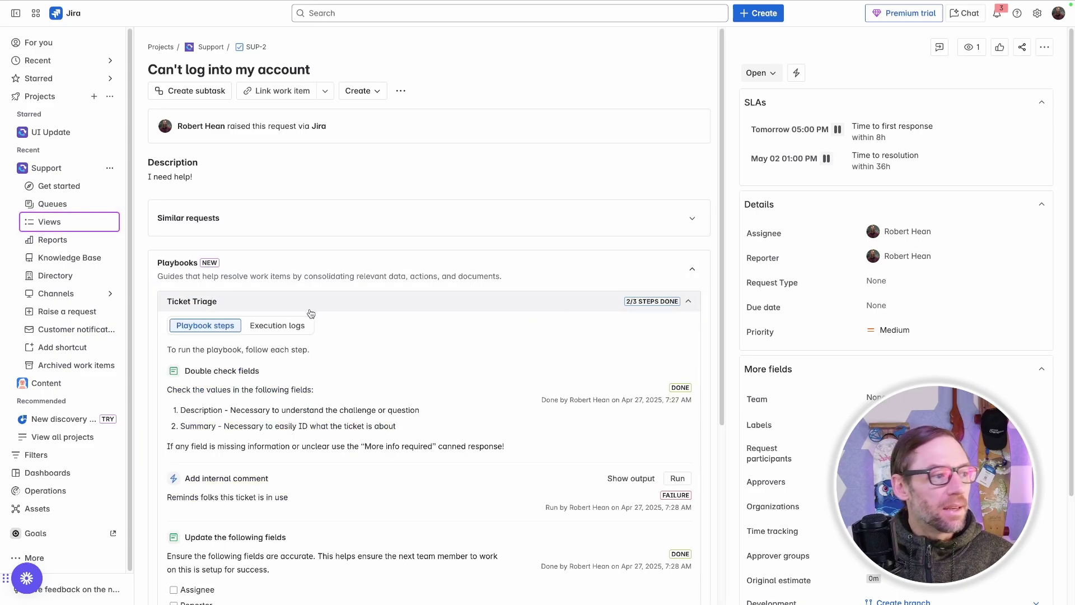
{"action": "left_click", "coordinate": [279, 325]}
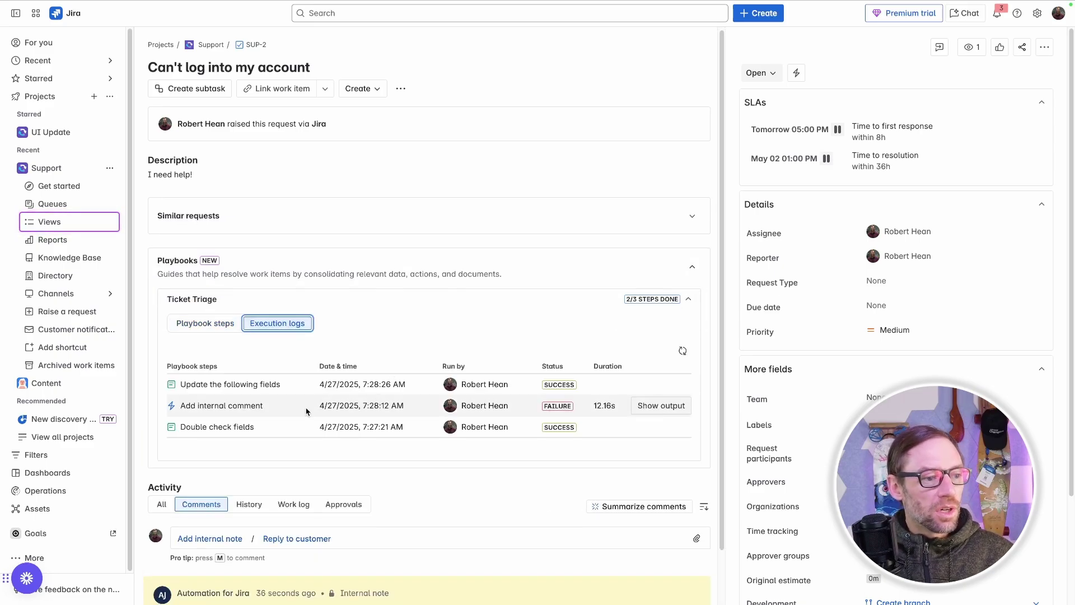
{"action": "left_click_drag", "start_coordinate": [307, 412], "coordinate": [413, 404]}
{"action": "left_click", "coordinate": [414, 406]}
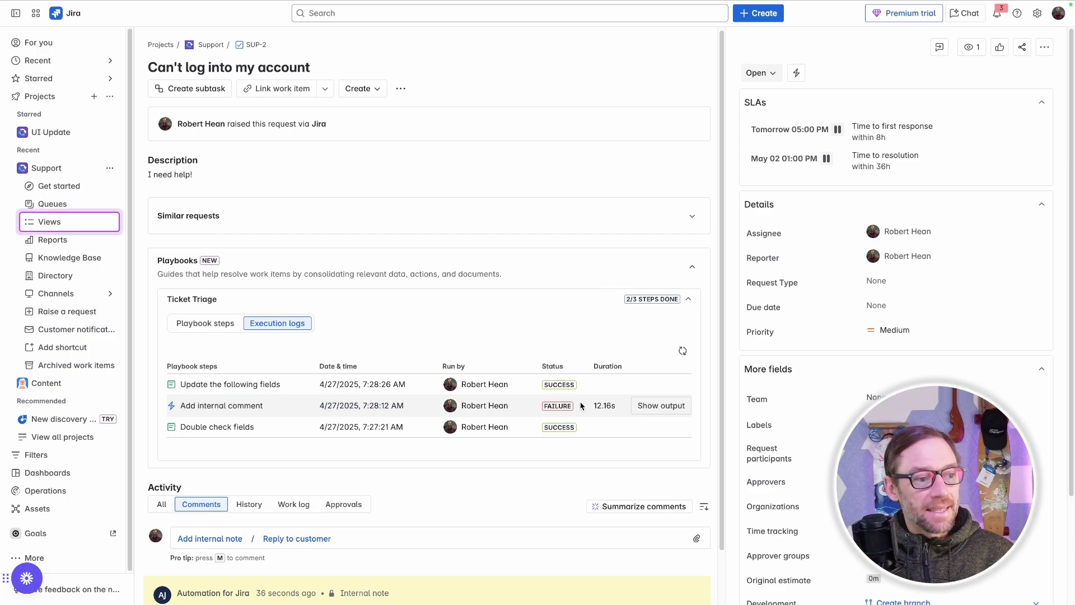
{"action": "left_click", "coordinate": [660, 406]}
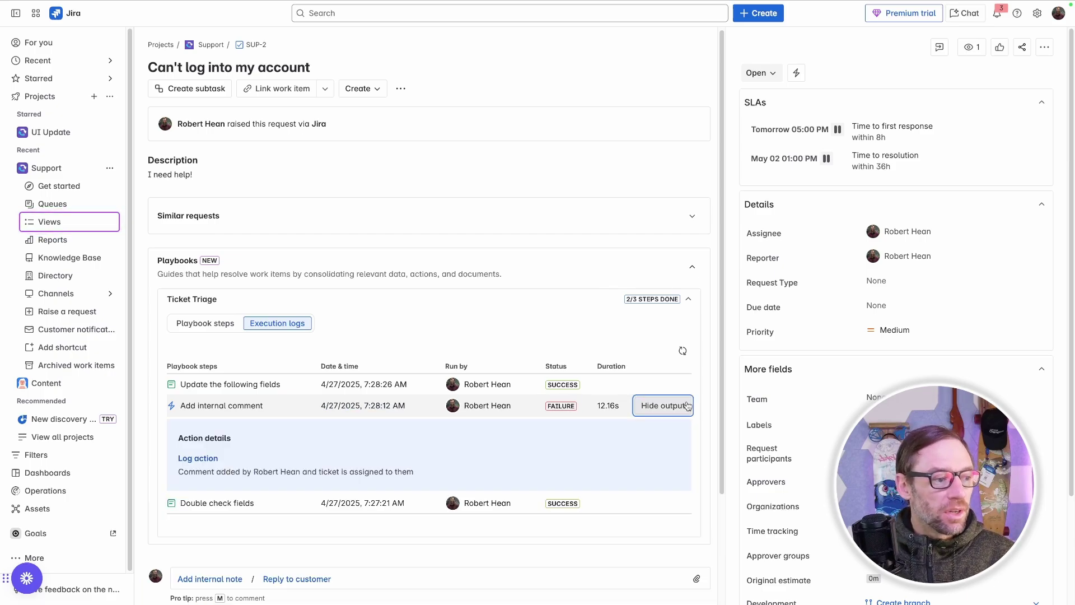
{"action": "left_click", "coordinate": [662, 407]}
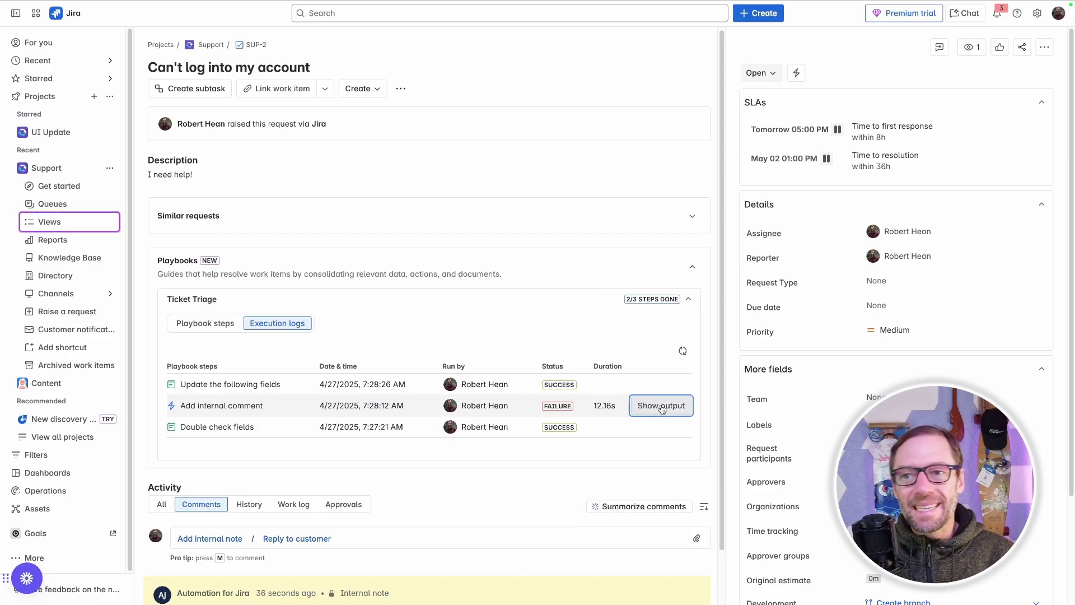
- Show the ticket's History in the activity feed and collapse and re-expand Ticket Triage
{"action": "scroll", "coordinate": [395, 369], "scroll_direction": "down", "scroll_amount": 1}
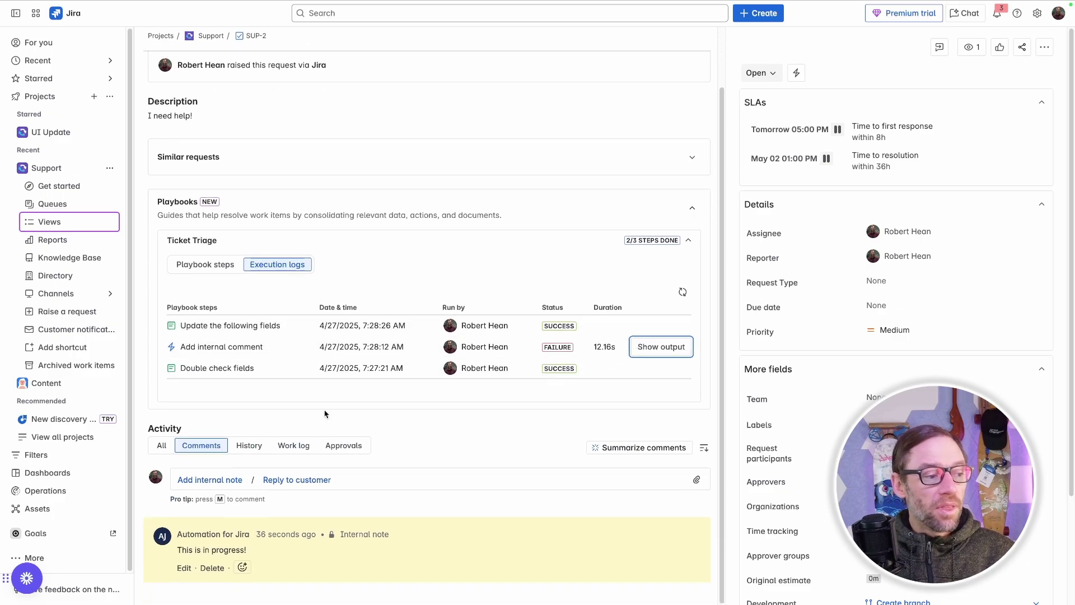
{"action": "left_click", "coordinate": [248, 443]}
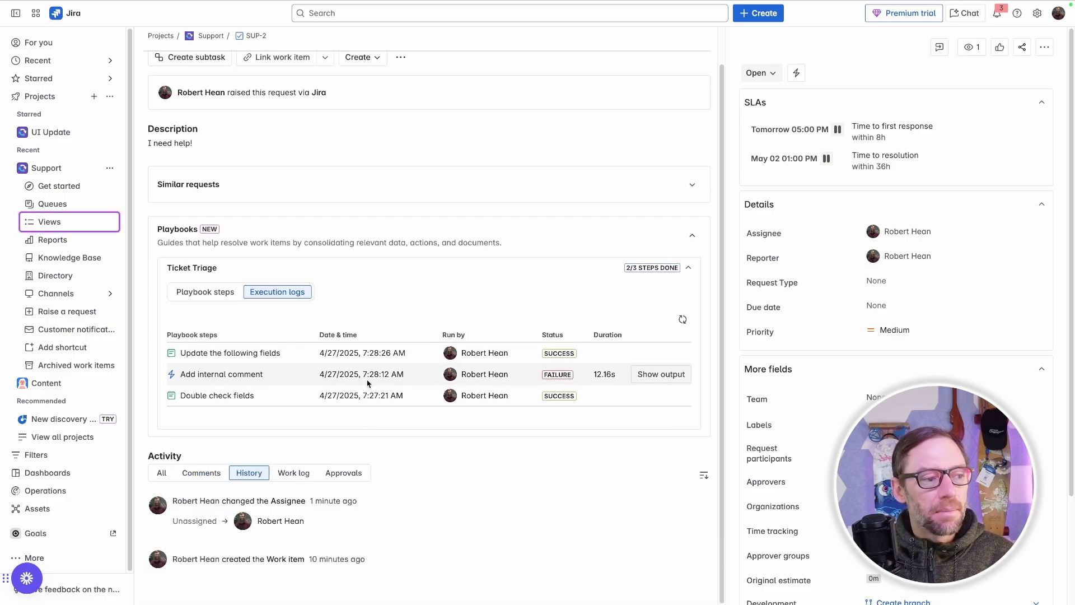
{"action": "scroll", "coordinate": [414, 316], "scroll_direction": "up", "scroll_amount": 1}
{"action": "scroll", "coordinate": [413, 316], "scroll_direction": "down", "scroll_amount": 1}
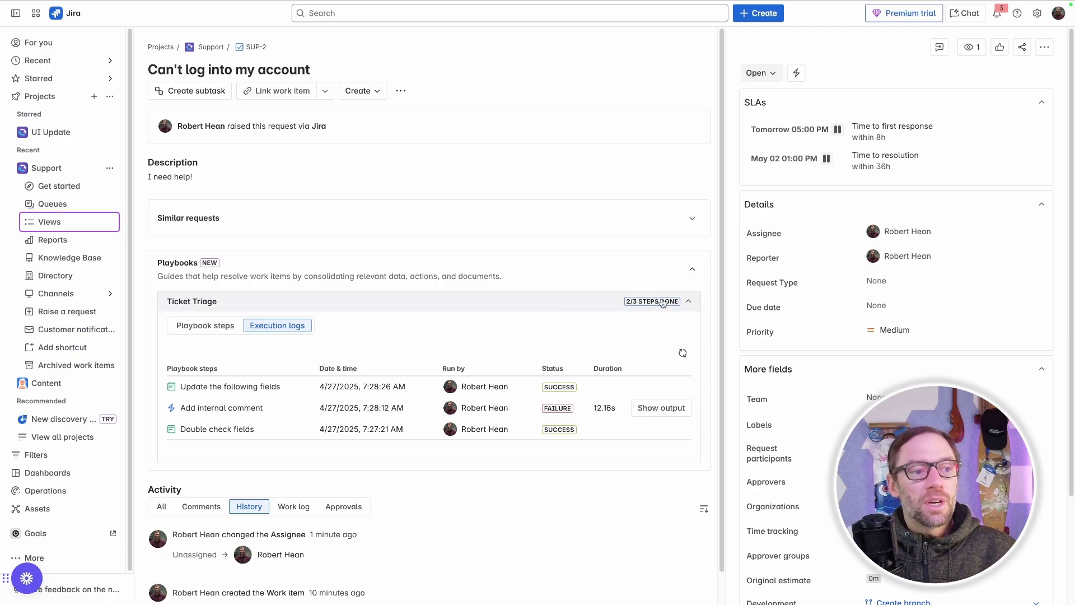
{"action": "left_click", "coordinate": [514, 306]}
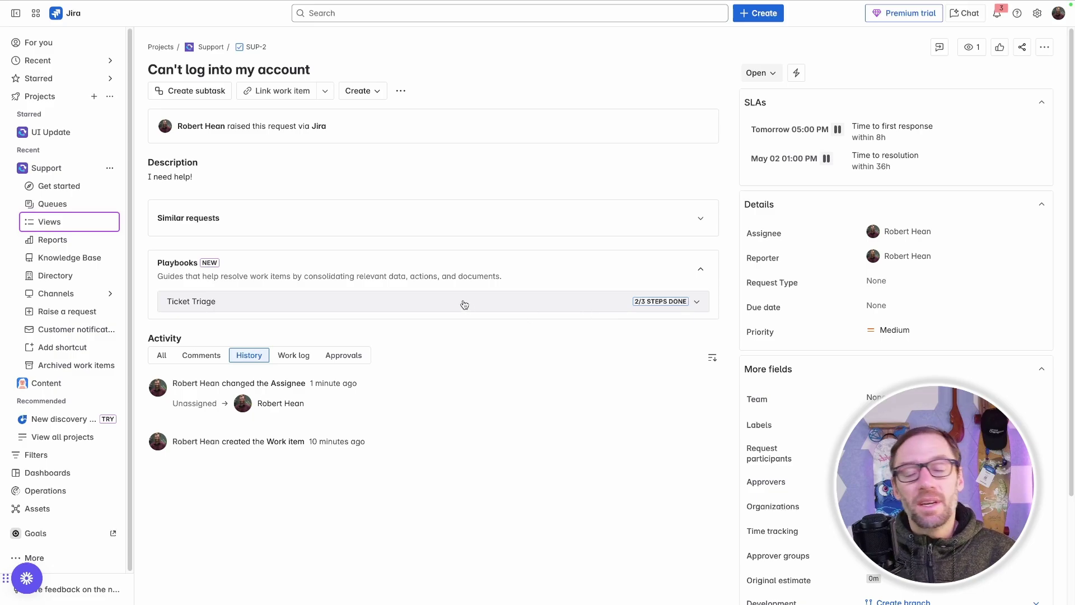
{"action": "left_click", "coordinate": [704, 305]}
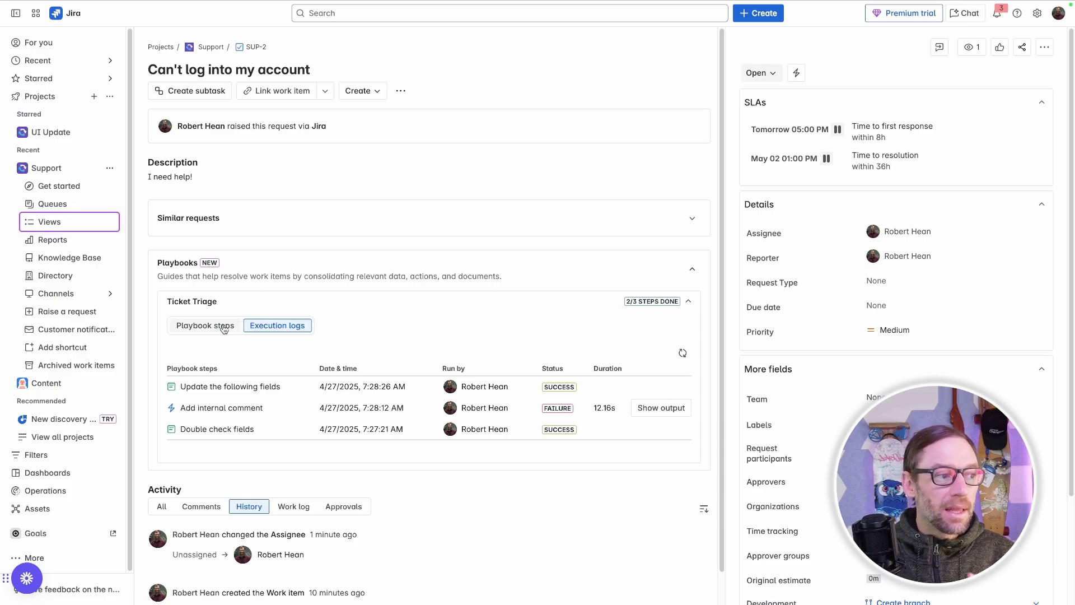
{"action": "left_click_drag", "start_coordinate": [317, 392], "coordinate": [639, 410]}
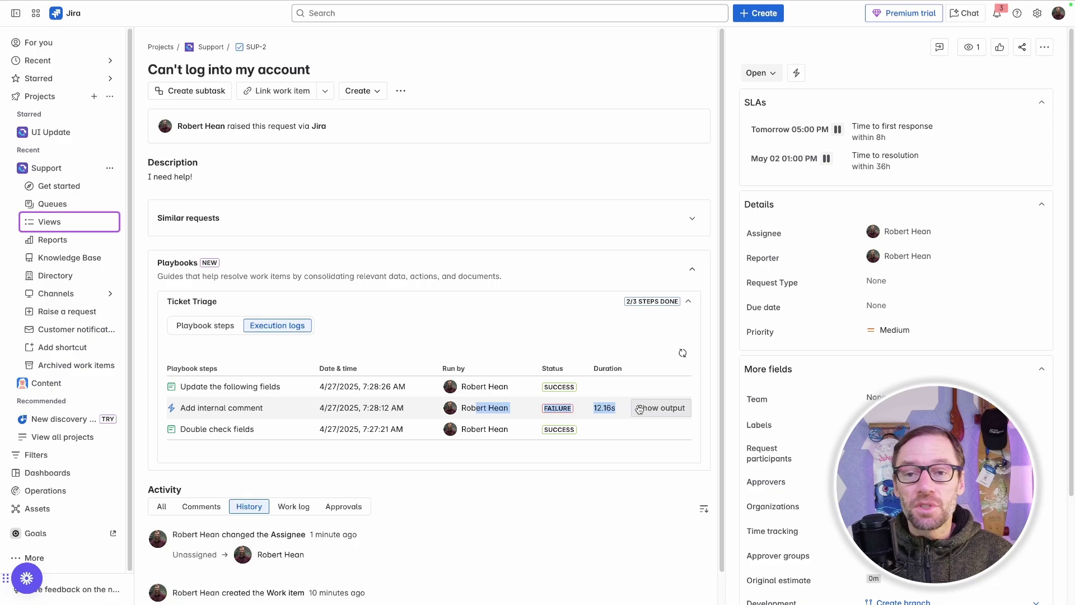
{"action": "left_click", "coordinate": [539, 331]}
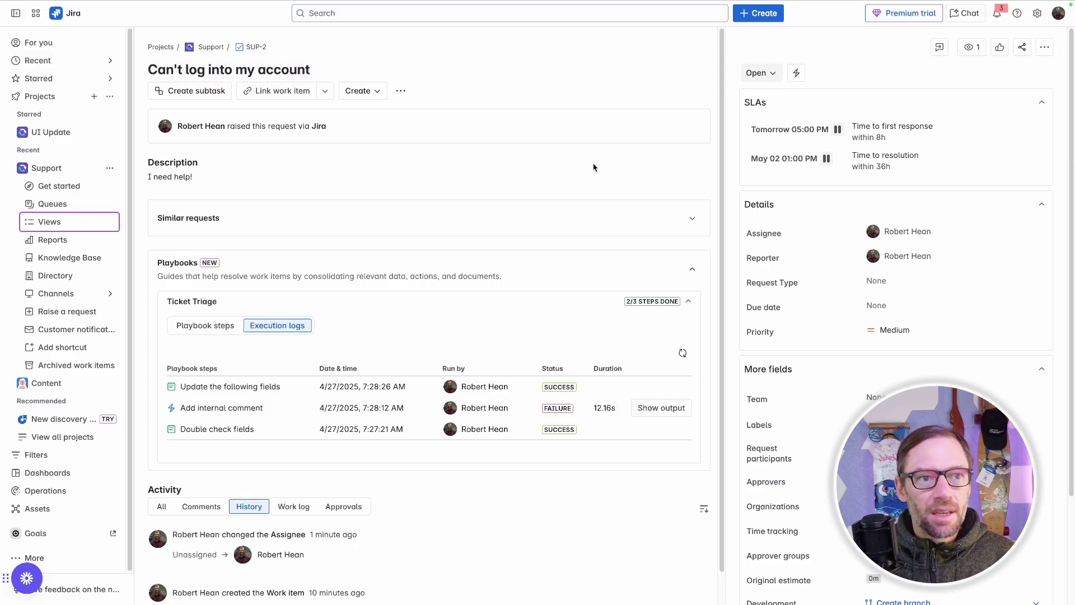
- Go to the Support project's Playbooks settings page and check Ticket Triage's actions menu without deleting
{"action": "left_click", "coordinate": [108, 169]}
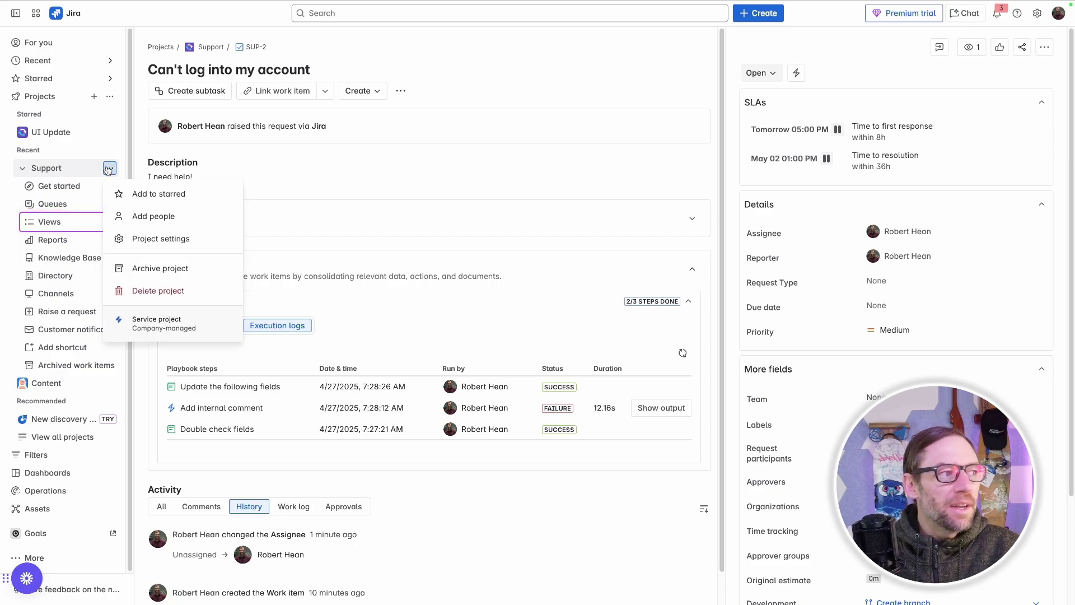
{"action": "left_click", "coordinate": [152, 241]}
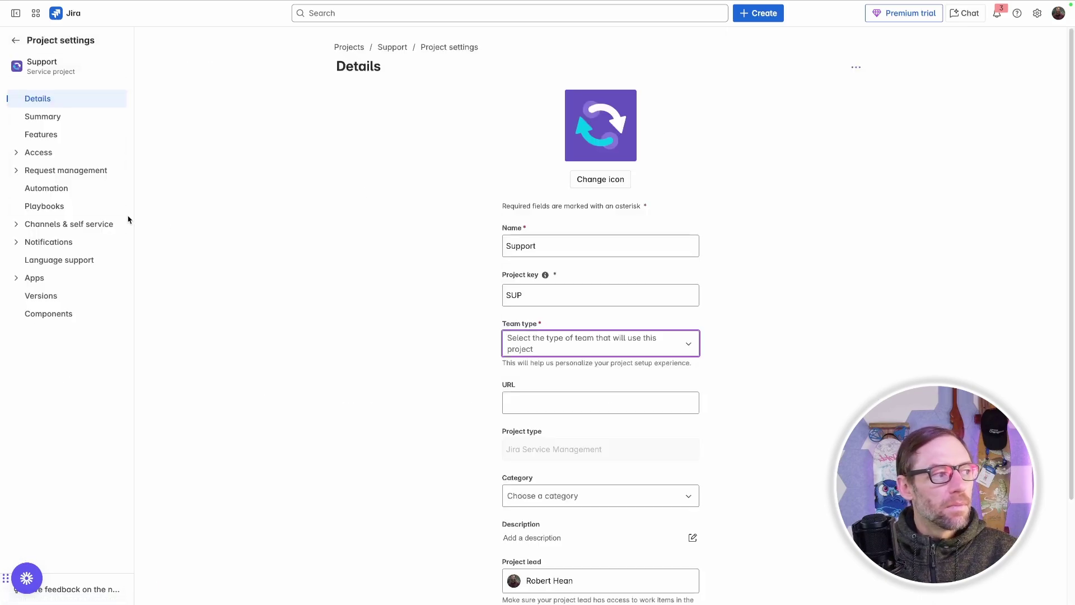
{"action": "left_click", "coordinate": [80, 208]}
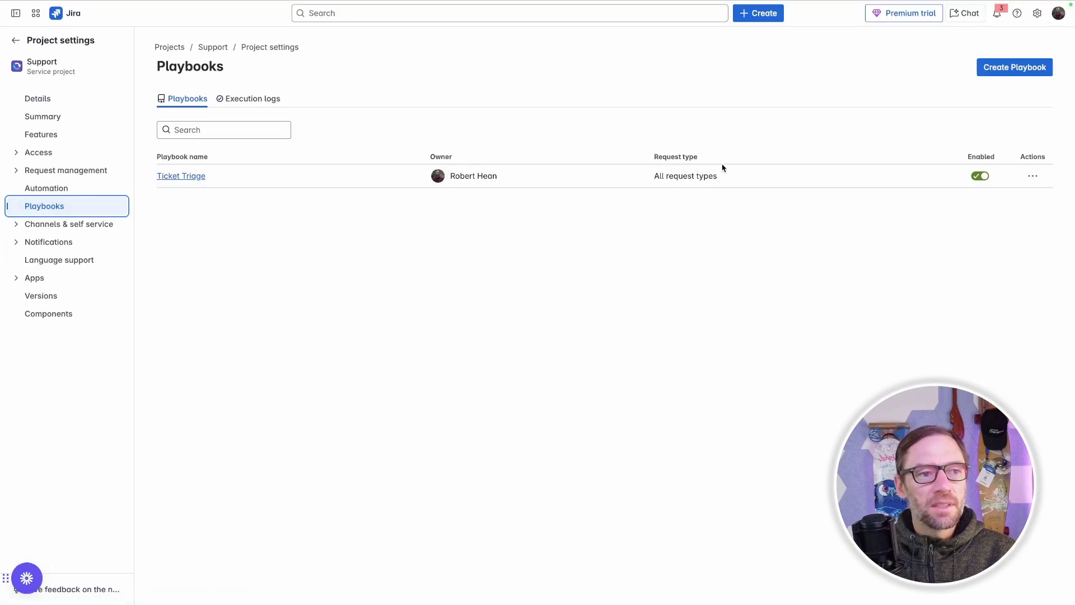
{"action": "left_click_drag", "start_coordinate": [563, 181], "coordinate": [704, 186]}
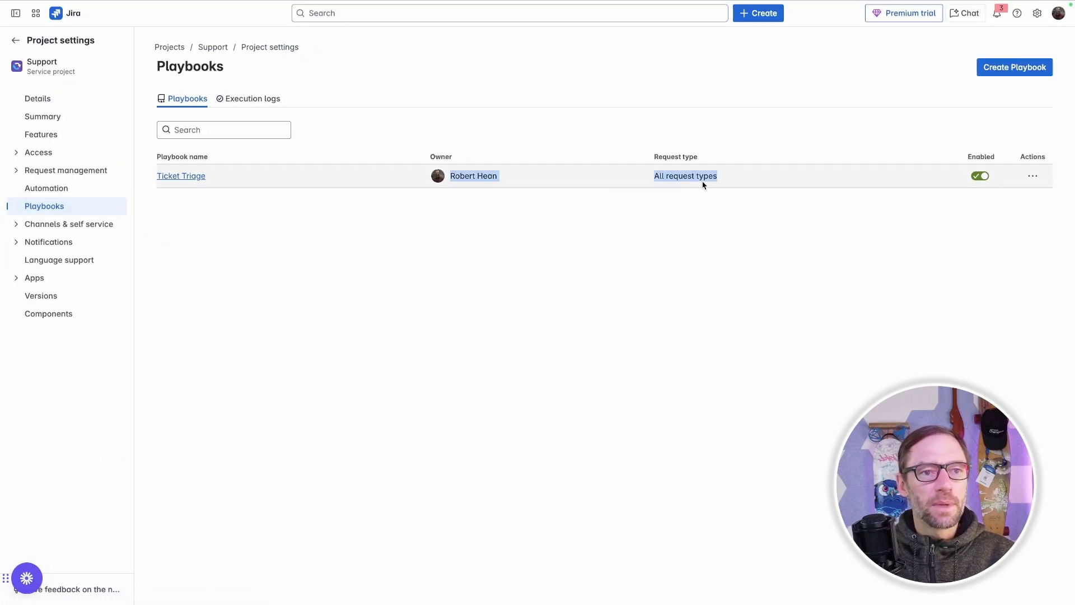
{"action": "left_click", "coordinate": [703, 185]}
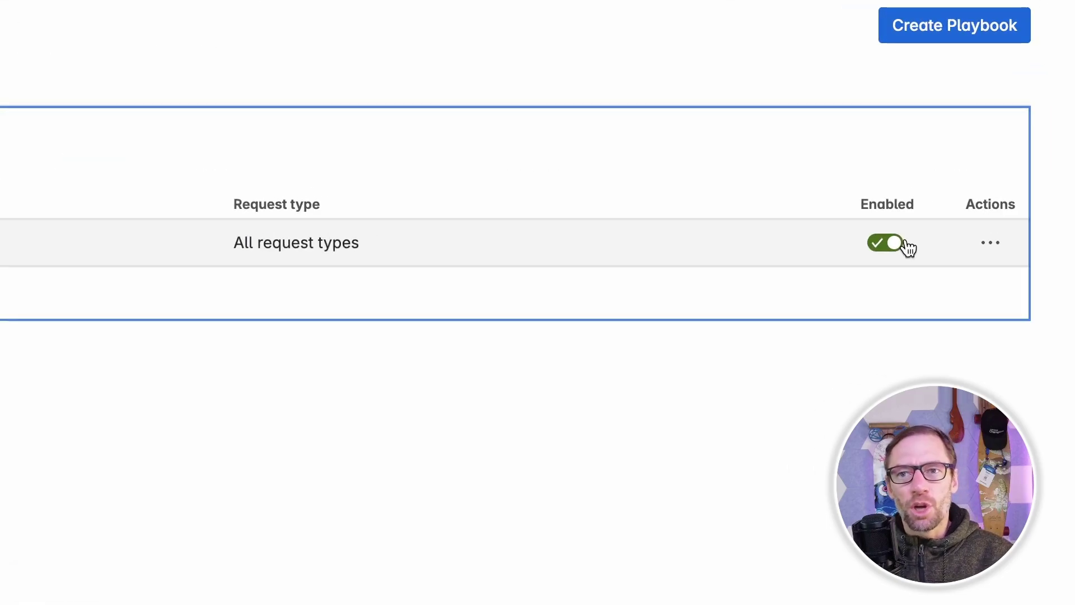
{"action": "left_click", "coordinate": [980, 247]}
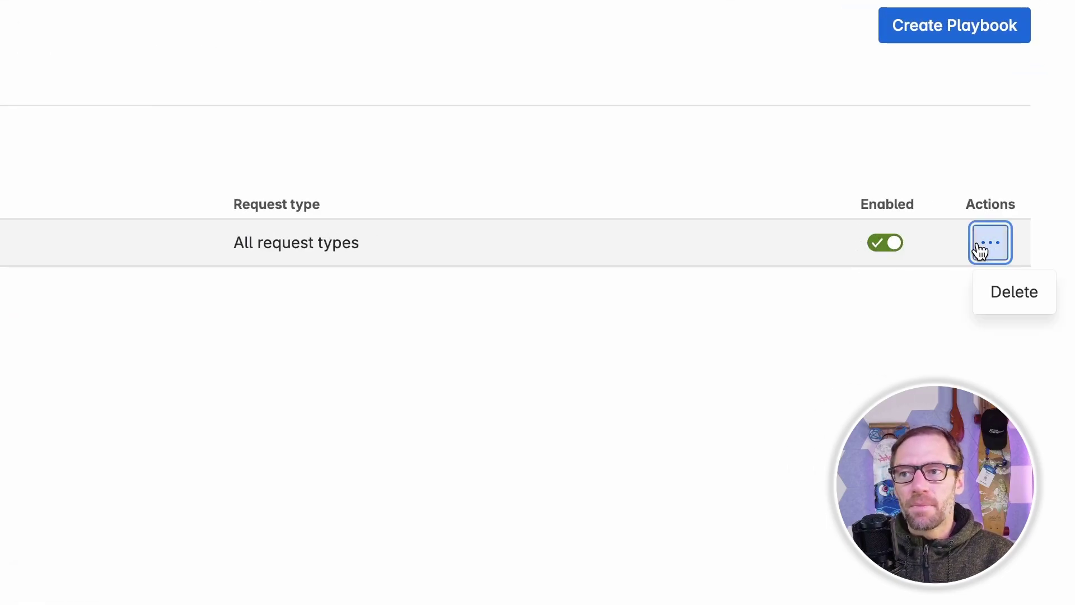
{"action": "left_click", "coordinate": [981, 223]}
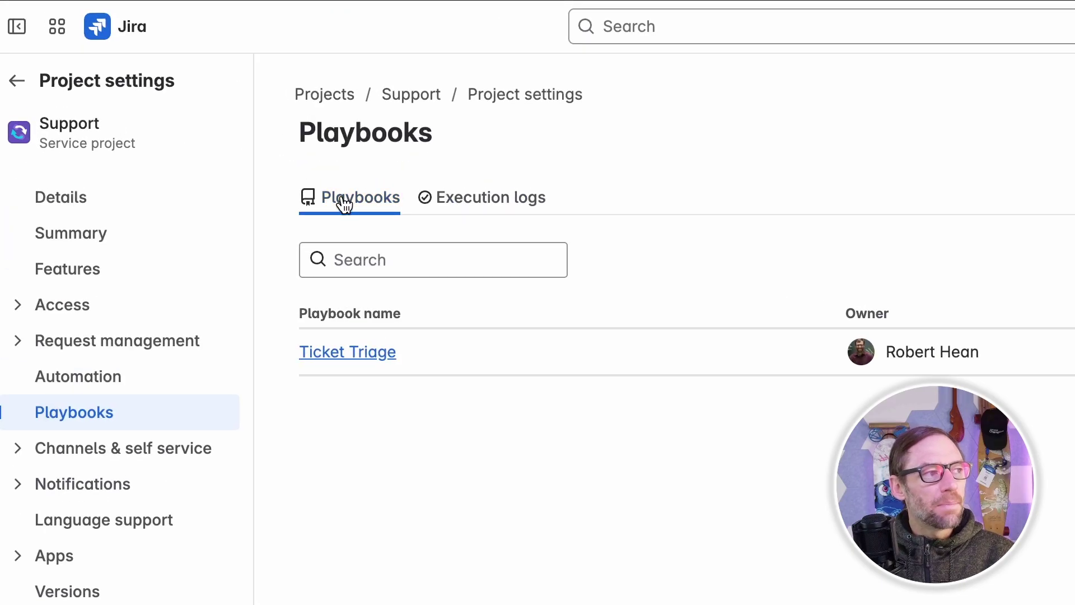
- Review execution logs for all playbook runs, noting the failed 7:15:35 AM run
{"action": "left_click", "coordinate": [504, 207]}
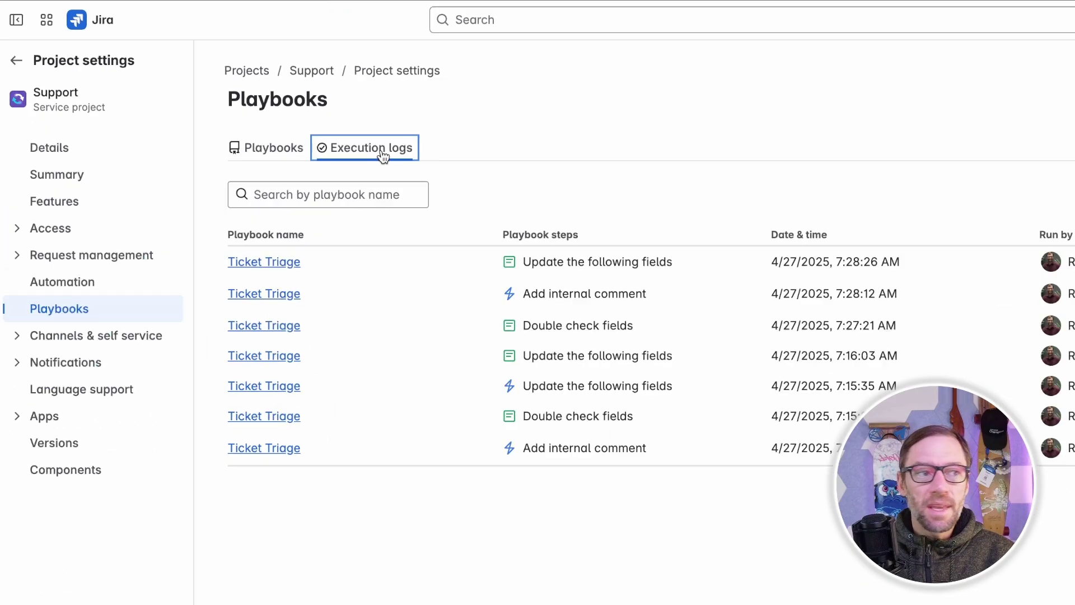
{"action": "left_click_drag", "start_coordinate": [498, 175], "coordinate": [549, 255]}
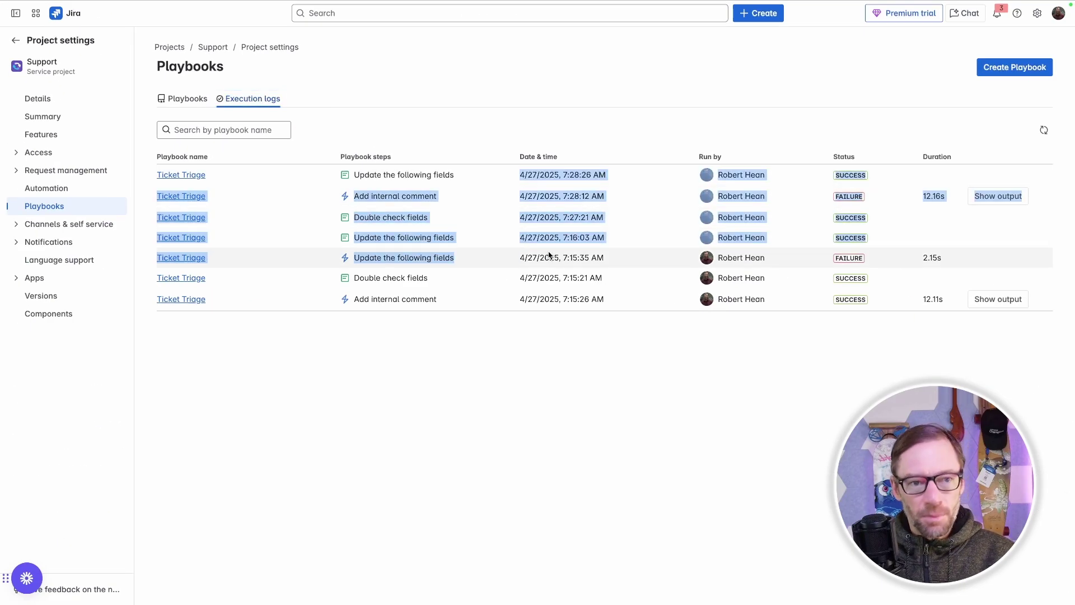
{"action": "left_click", "coordinate": [588, 230]}
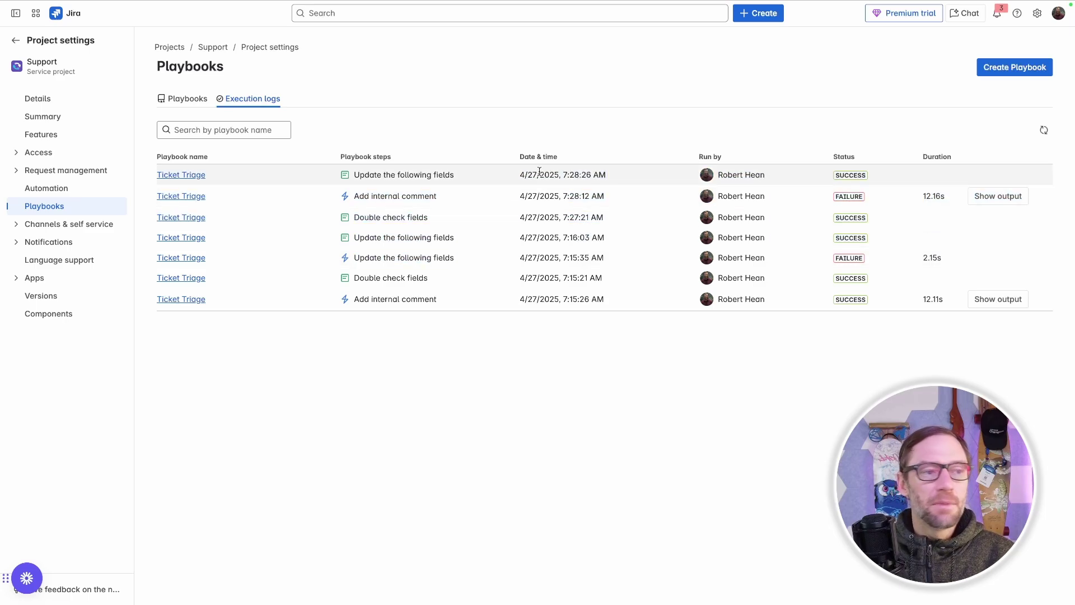
{"action": "mouse_move", "coordinate": [519, 174]}
{"action": "left_mouse_down"}
{"action": "mouse_move", "coordinate": [560, 196]}
{"action": "mouse_move", "coordinate": [557, 257]}
{"action": "mouse_move", "coordinate": [566, 217]}
{"action": "mouse_move", "coordinate": [539, 178]}
{"action": "left_mouse_up"}
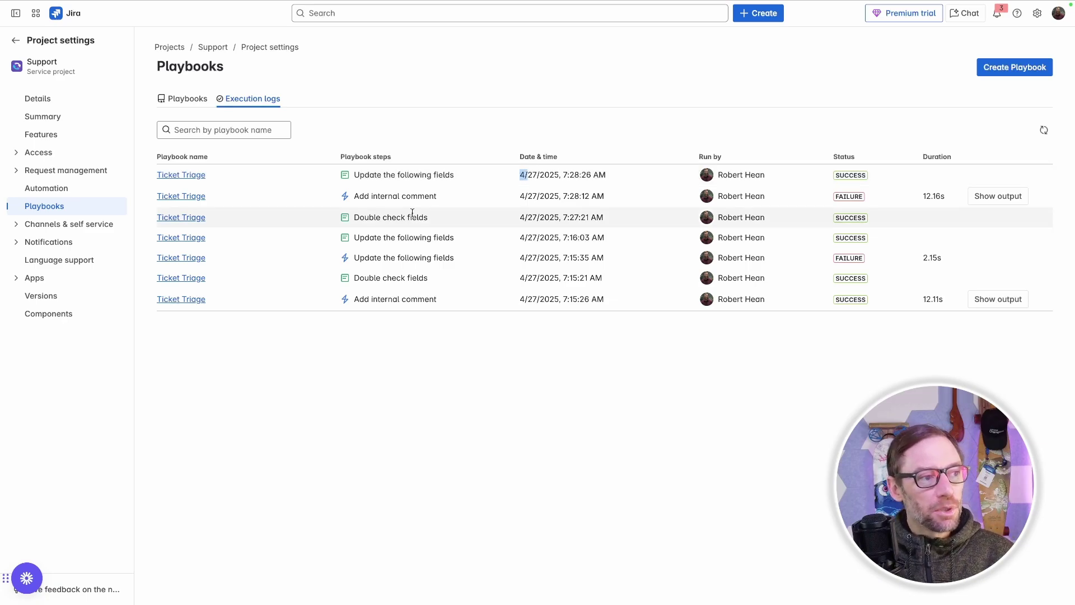
{"action": "left_click_drag", "start_coordinate": [500, 263], "coordinate": [782, 260]}
{"action": "left_click", "coordinate": [857, 258]}
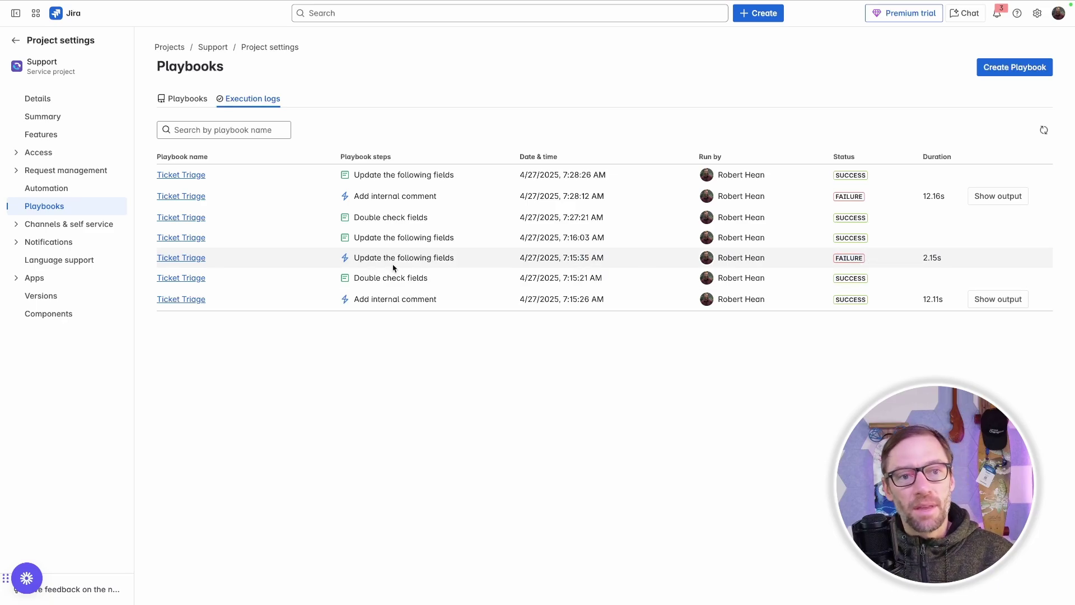
{"action": "left_click", "coordinate": [187, 99]}
- Create a new playbook whose first step, Add internal comment, uses Comment on item with a description
{"action": "left_click", "coordinate": [1010, 67]}
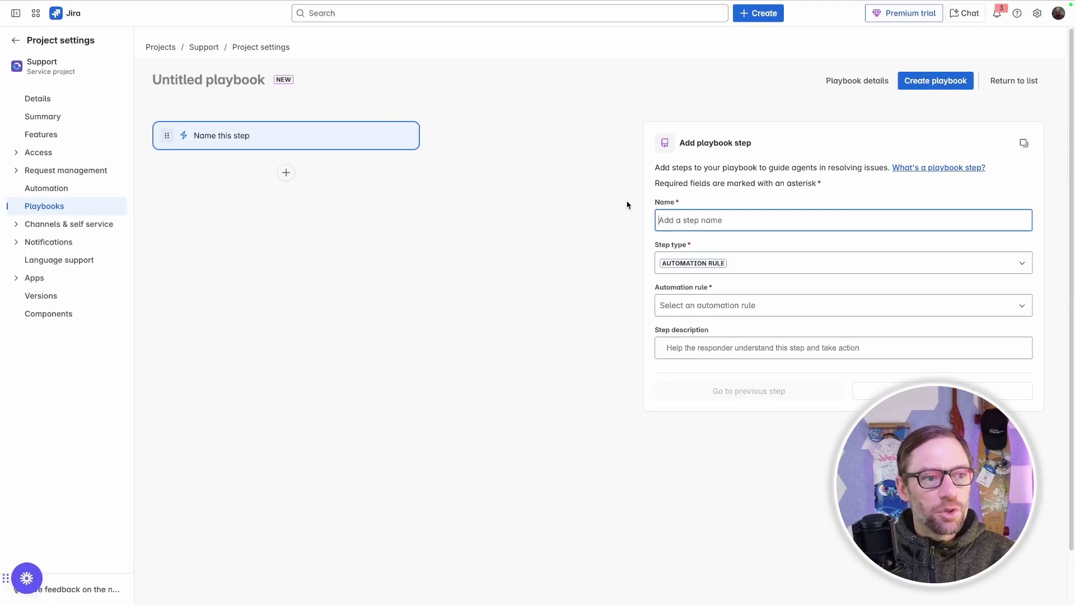
{"action": "left_click", "coordinate": [525, 198]}
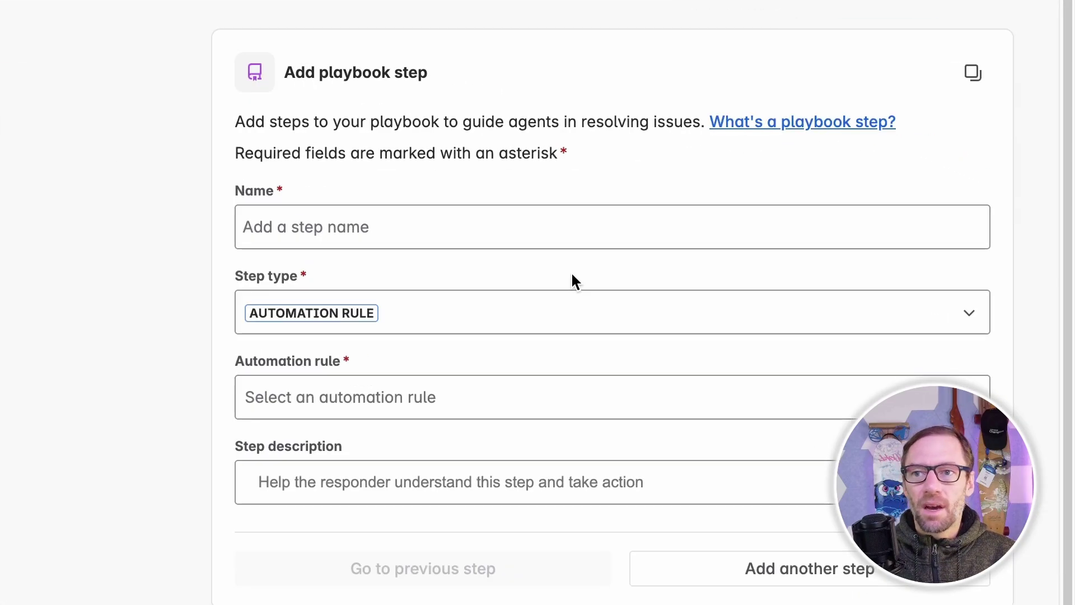
{"action": "left_click", "coordinate": [485, 206]}
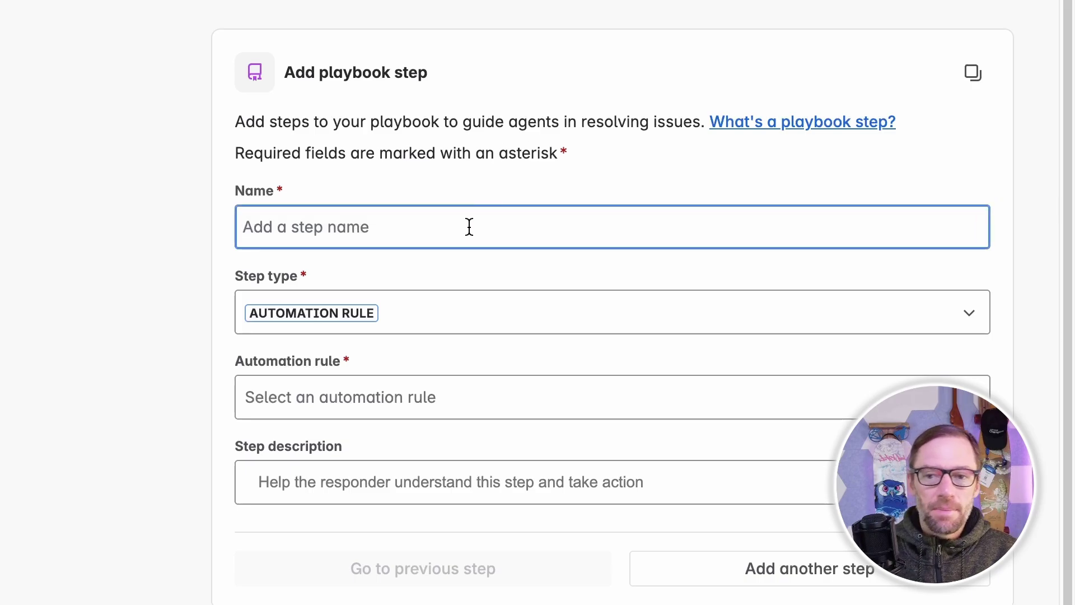
{"action": "type", "text": "Add internal comment"}
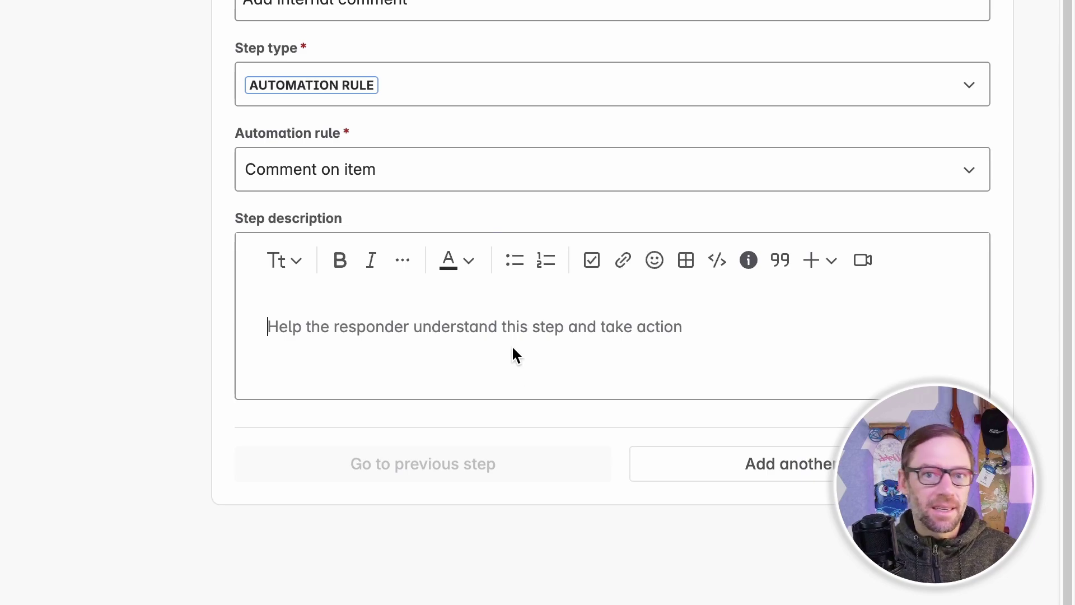
{"action": "type", "text": "This will add an internal comment letting others know you’re working on it"}
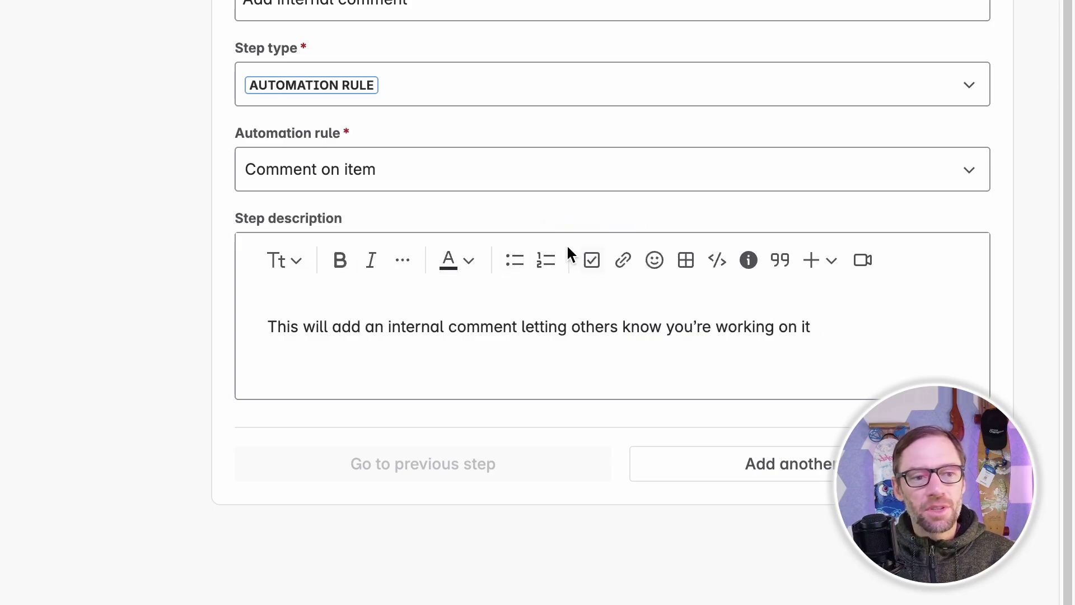
- Link the Ticket Triage Process page in the step description and add a second blank step
{"action": "key", "text": "Return"}
{"action": "left_click", "coordinate": [624, 263]}
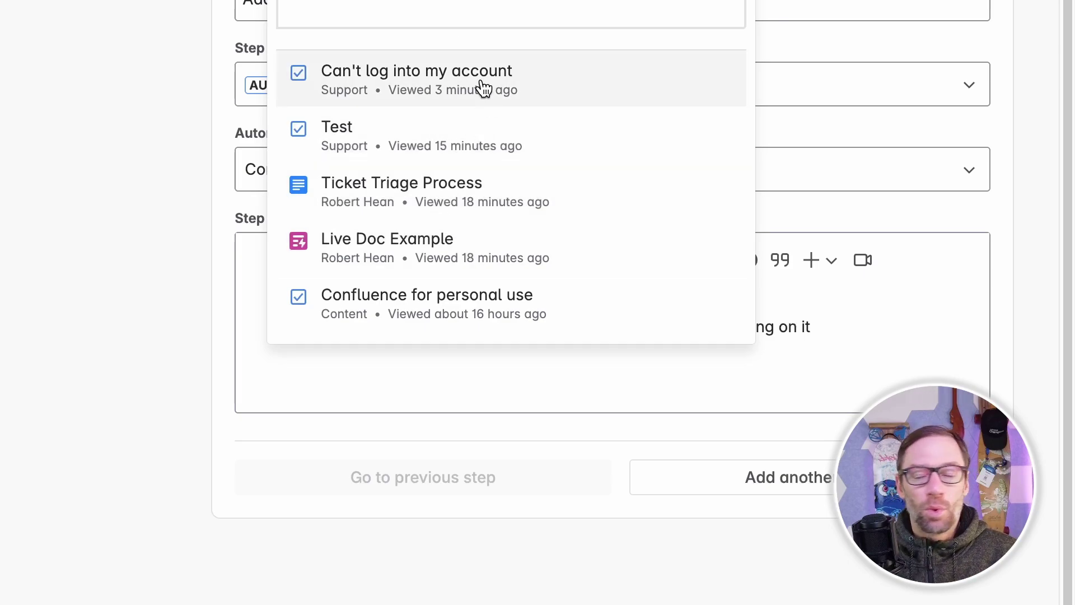
{"action": "left_click", "coordinate": [478, 190]}
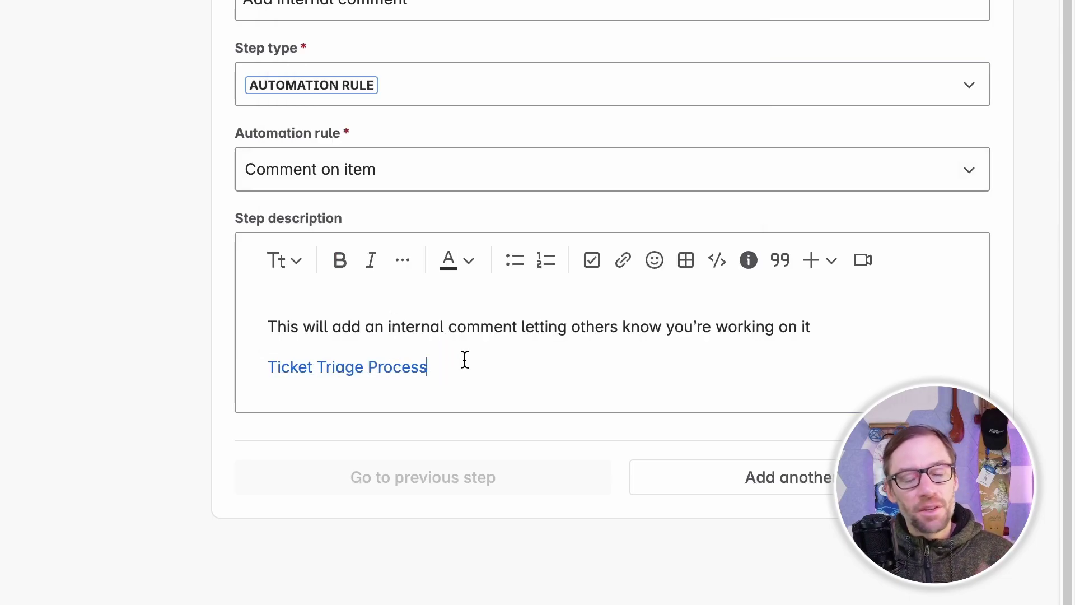
{"action": "left_click_drag", "start_coordinate": [414, 367], "coordinate": [263, 372]}
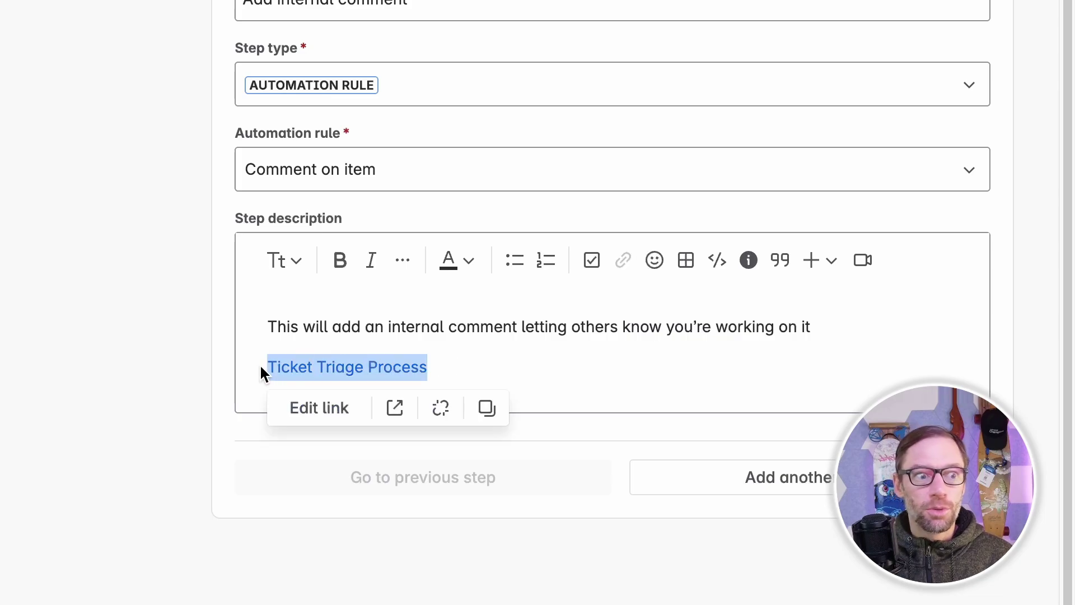
{"action": "left_click", "coordinate": [492, 365]}
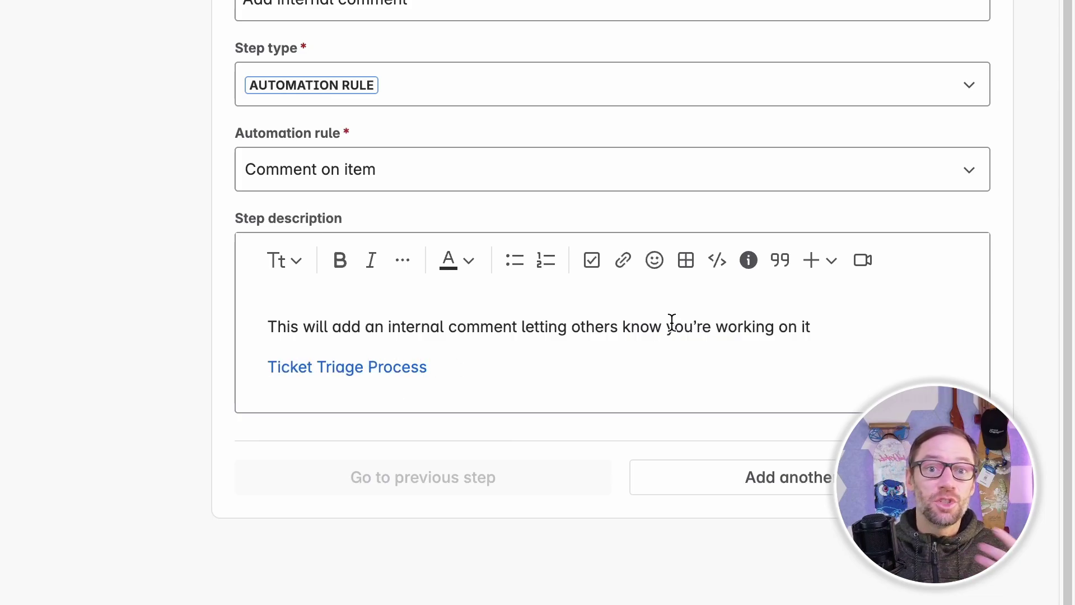
{"action": "left_click", "coordinate": [824, 261]}
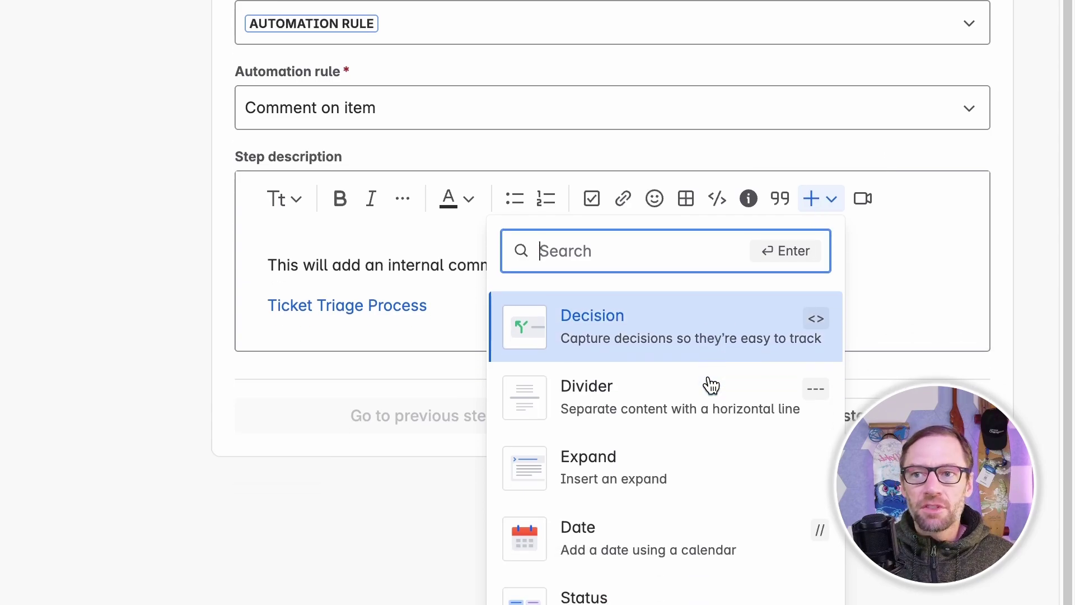
{"action": "scroll", "coordinate": [711, 385], "scroll_direction": "down", "scroll_amount": 1}
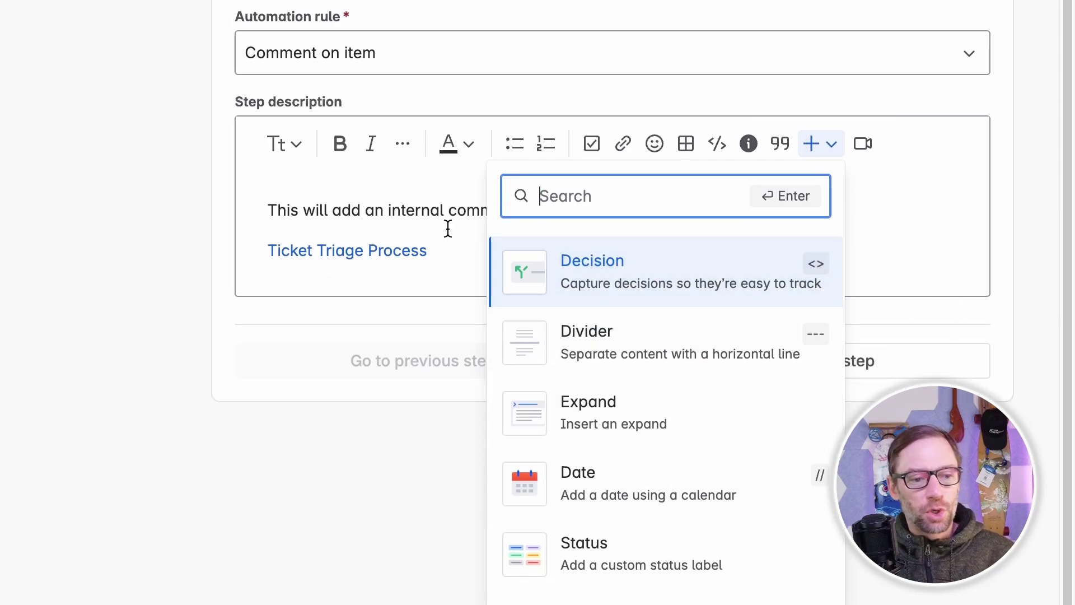
{"action": "left_click", "coordinate": [451, 244]}
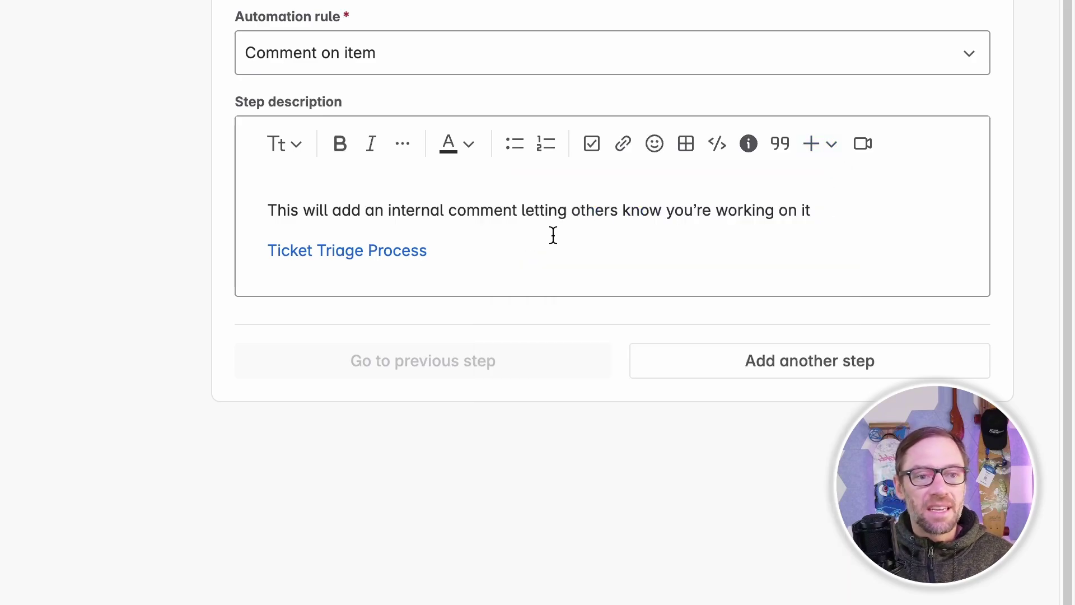
{"action": "scroll", "coordinate": [850, 274], "scroll_direction": "up", "scroll_amount": 2}
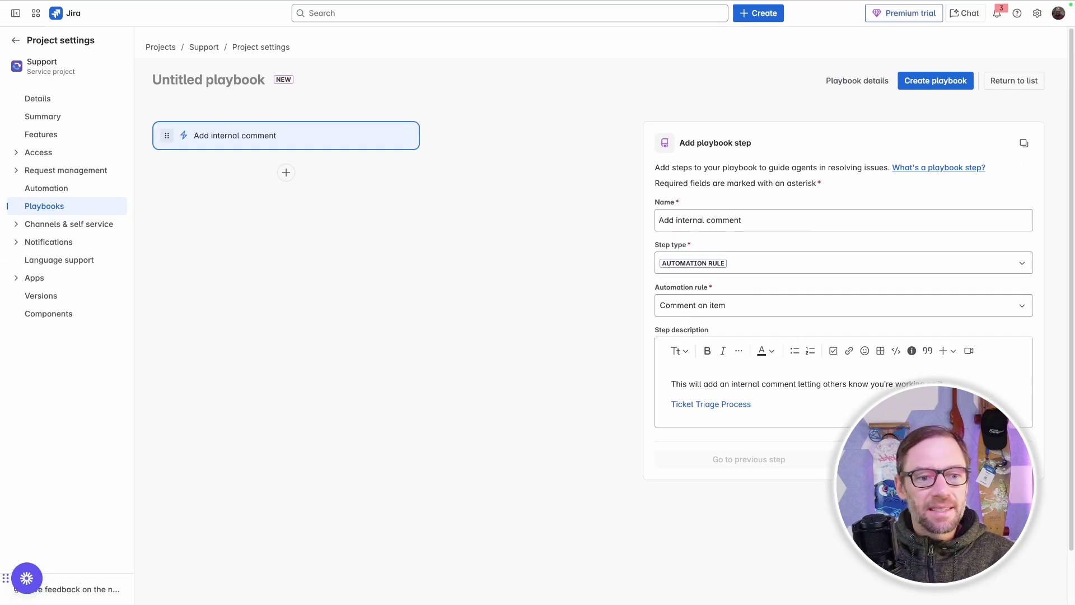
{"action": "left_click", "coordinate": [913, 463]}
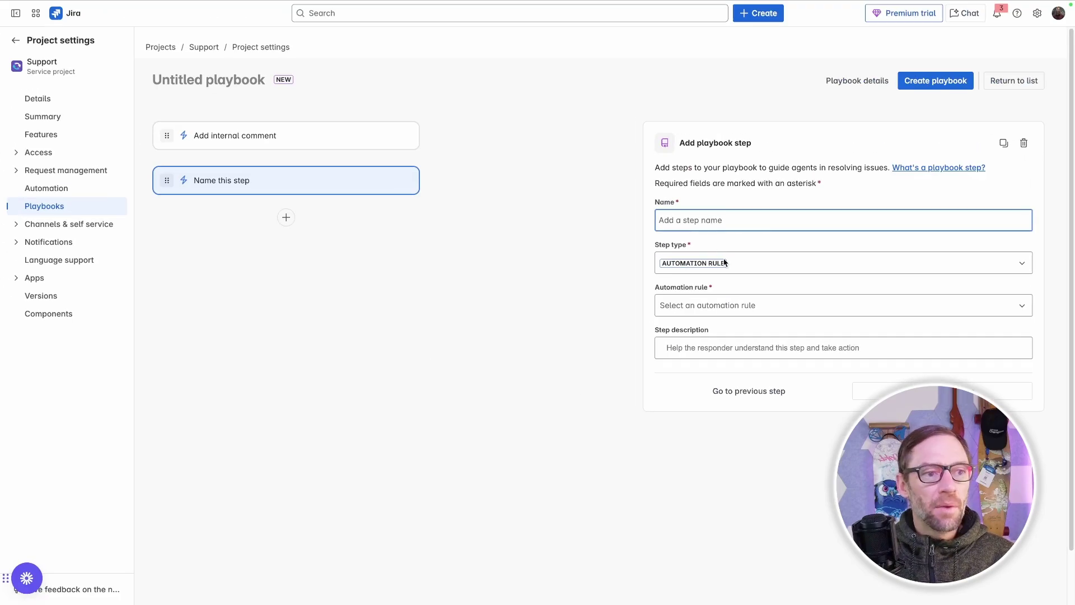
- Make the second step instructional, named Review Any Prior Information, with a description
{"action": "left_click", "coordinate": [375, 2]}
{"action": "left_click", "coordinate": [736, 295]}
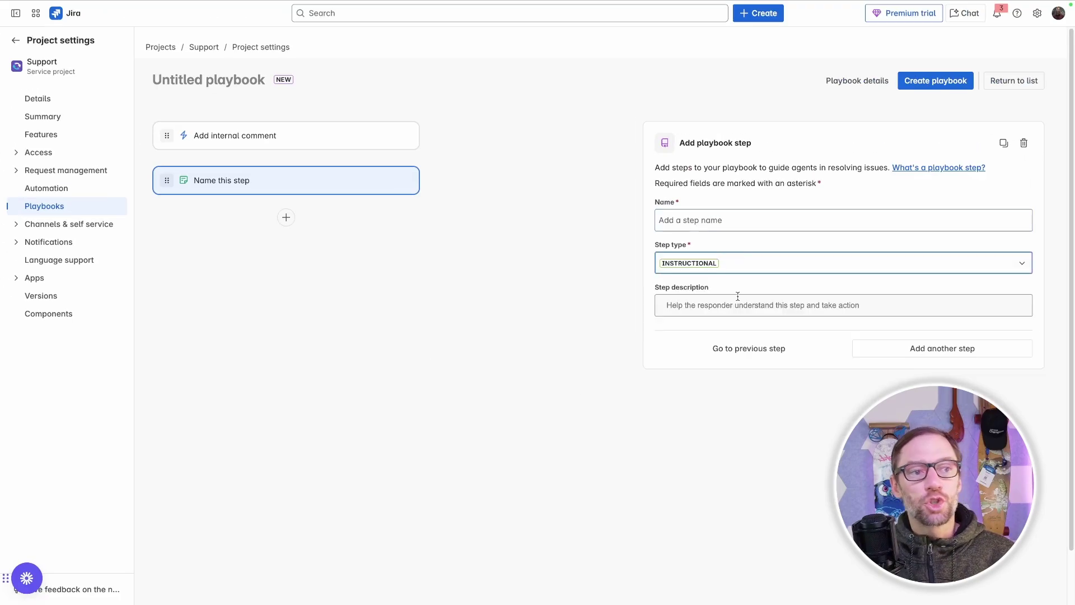
{"action": "left_click", "coordinate": [720, 219]}
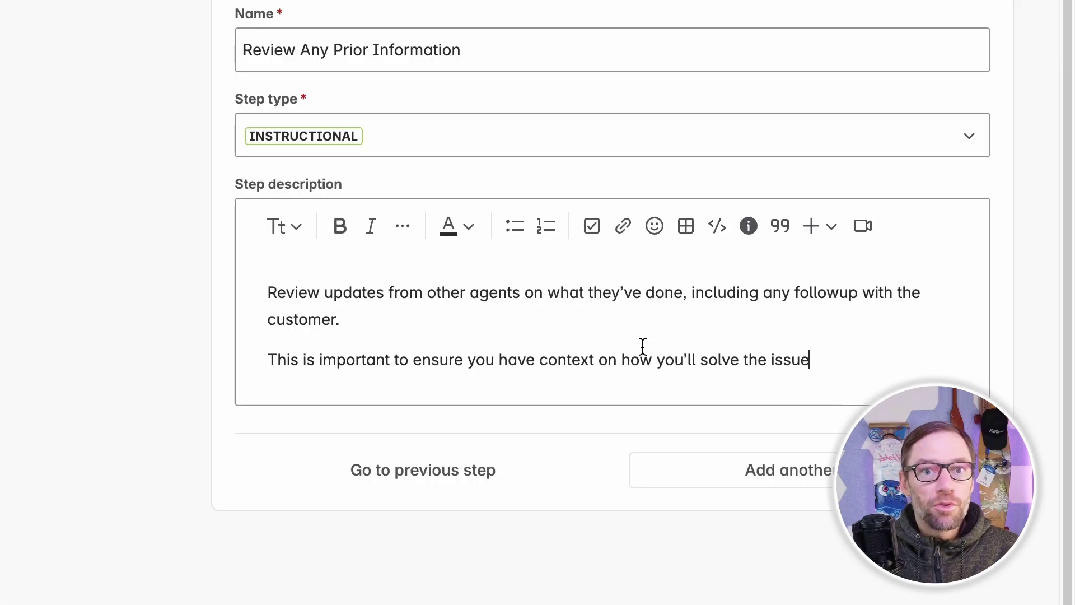
{"action": "mouse_move", "coordinate": [810, 361]}
{"action": "left_mouse_down"}
{"action": "mouse_move", "coordinate": [267, 278]}
{"action": "mouse_move", "coordinate": [631, 367]}
{"action": "mouse_move", "coordinate": [811, 361]}
{"action": "left_mouse_up"}
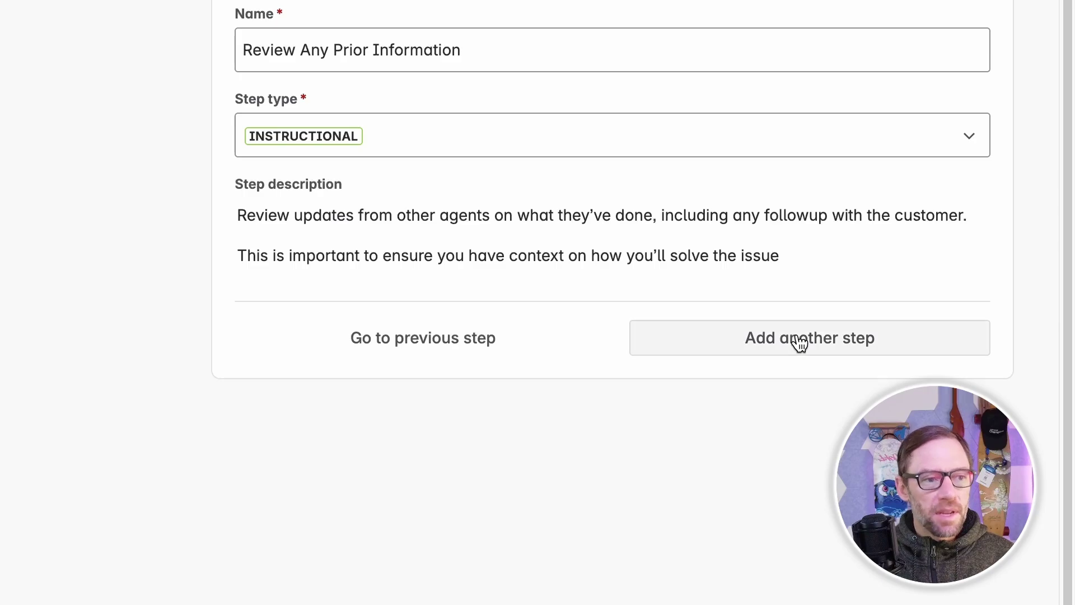
- Add a third instructional step, Look up information in Confluence, and submit the playbook
{"action": "left_click", "coordinate": [799, 337]}
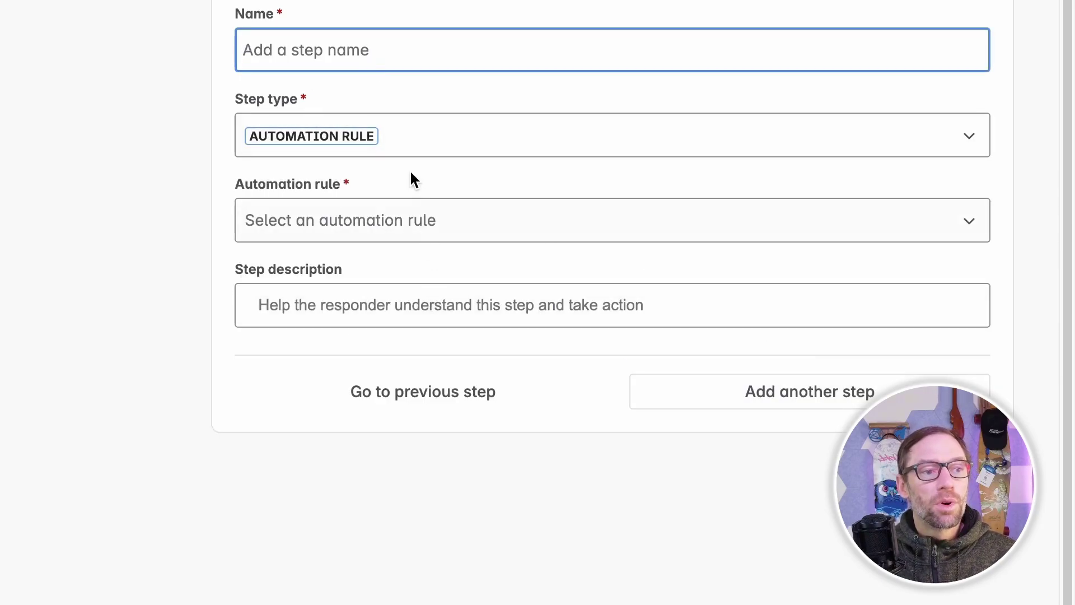
{"action": "left_click", "coordinate": [408, 149]}
{"action": "left_click", "coordinate": [404, 187]}
{"action": "left_click", "coordinate": [374, 39]}
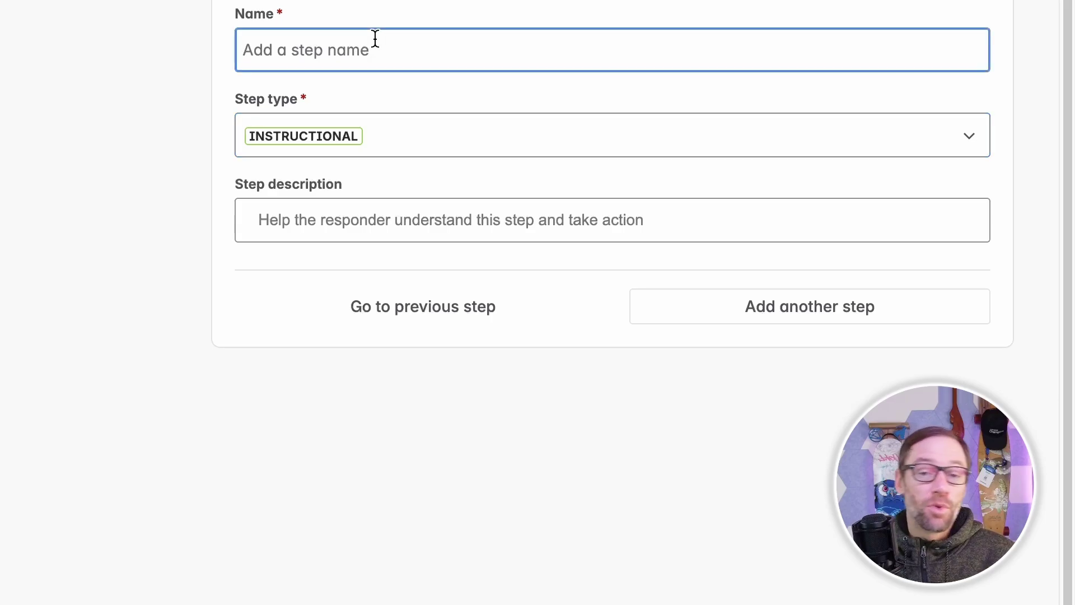
{"action": "type", "text": "L"}
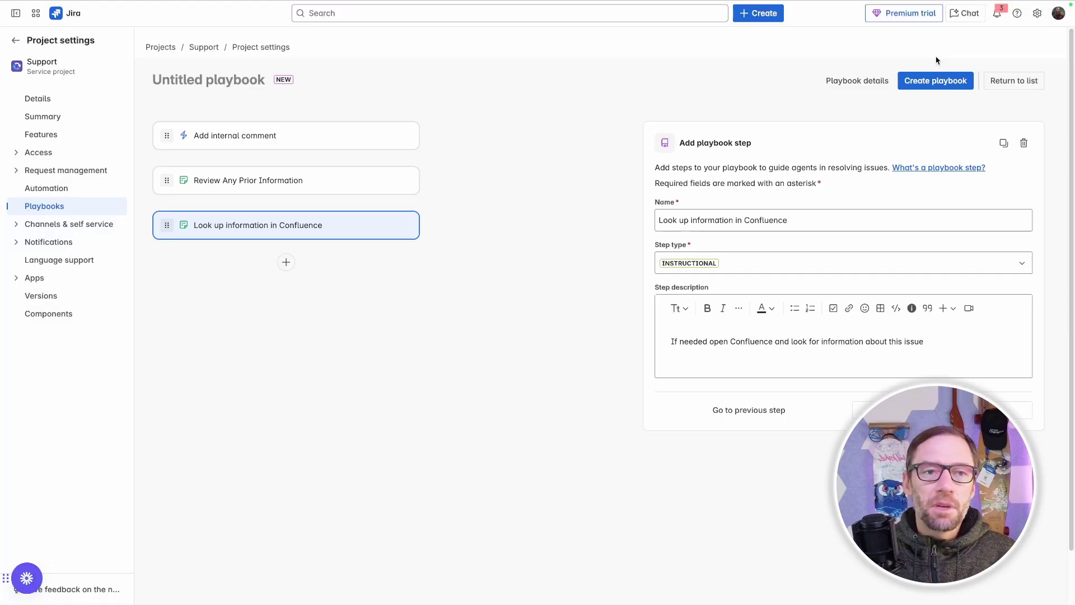
{"action": "left_click", "coordinate": [941, 80]}
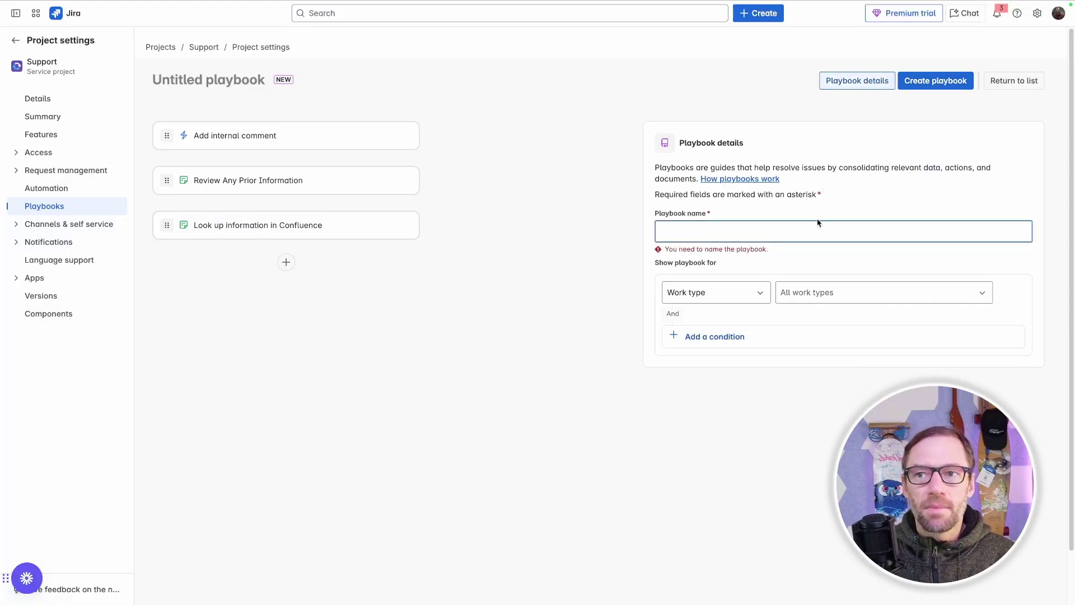
- Name the playbook Triage From Escalation, keep the all-work-types condition, and remove the extra Request type row
{"action": "left_click", "coordinate": [489, 242]}
{"action": "type", "text": "Triage From Escalation"}
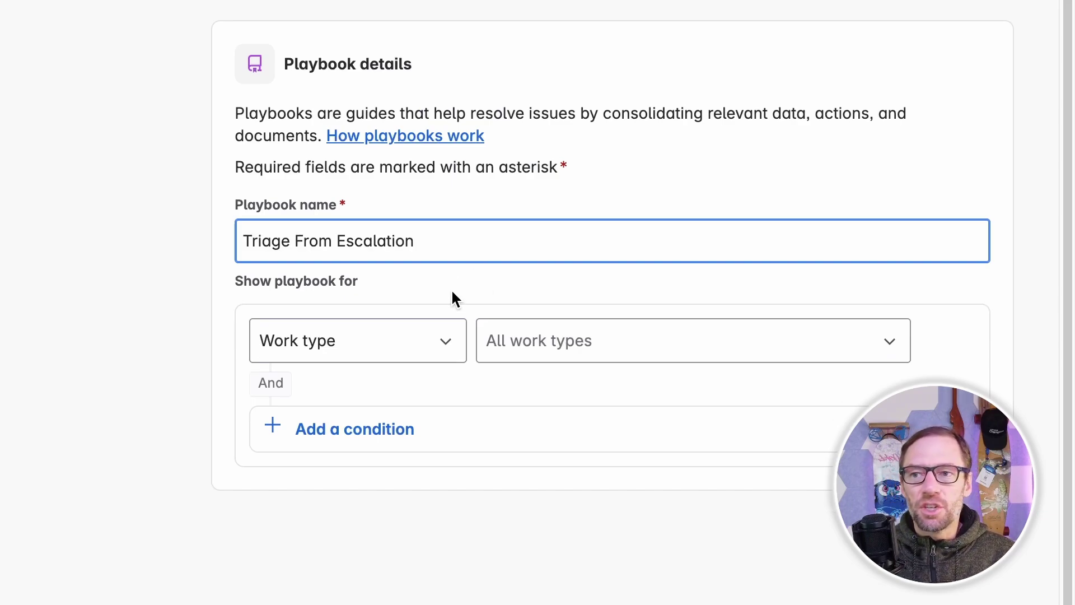
{"action": "left_click", "coordinate": [422, 349]}
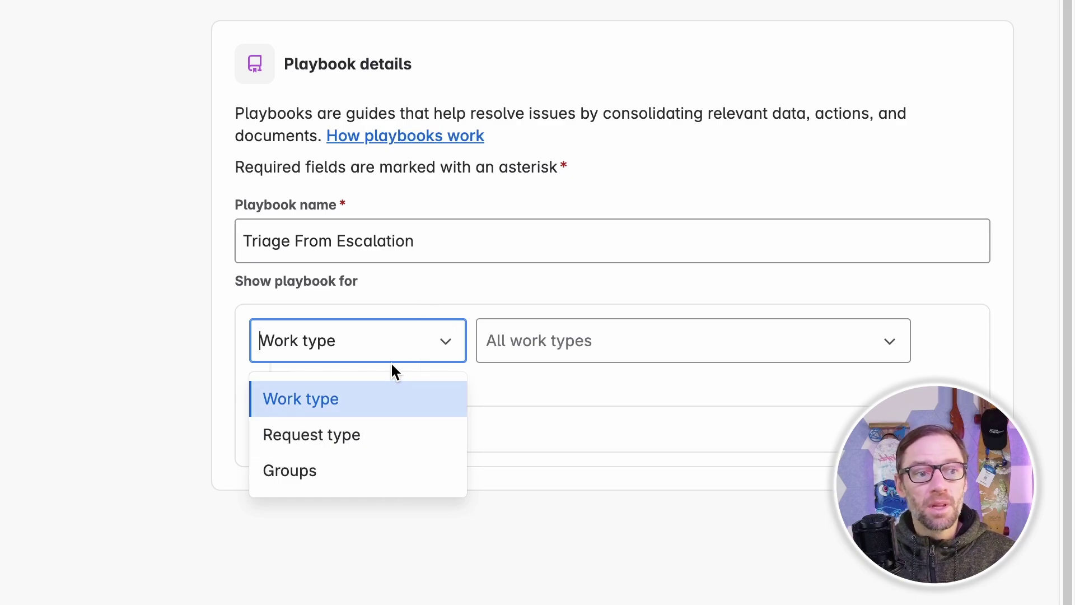
{"action": "left_click", "coordinate": [395, 406]}
{"action": "left_click", "coordinate": [580, 344]}
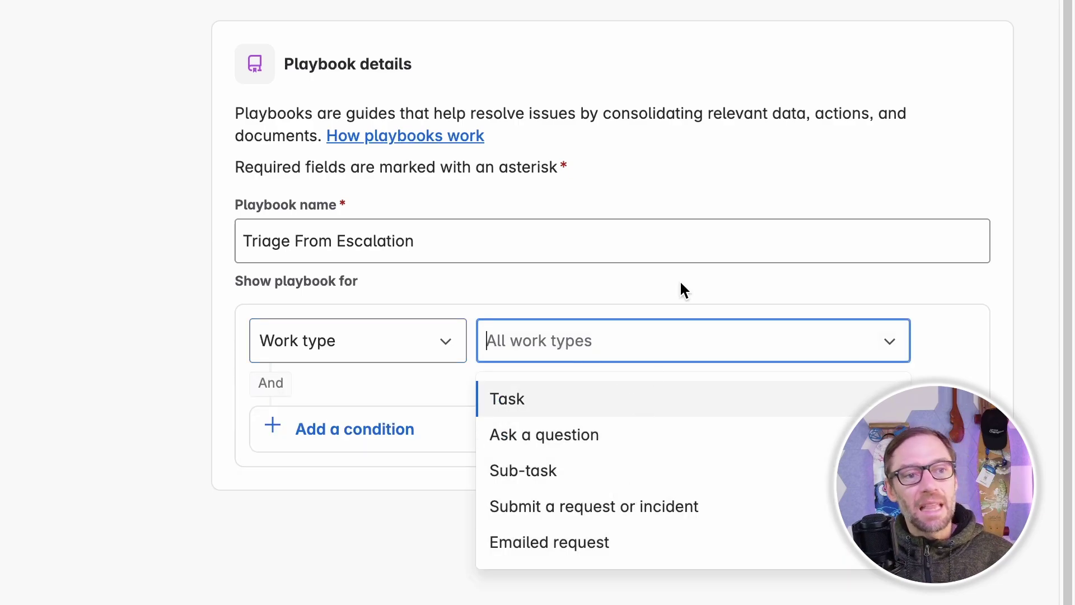
{"action": "left_click", "coordinate": [660, 302]}
{"action": "left_click", "coordinate": [336, 430]}
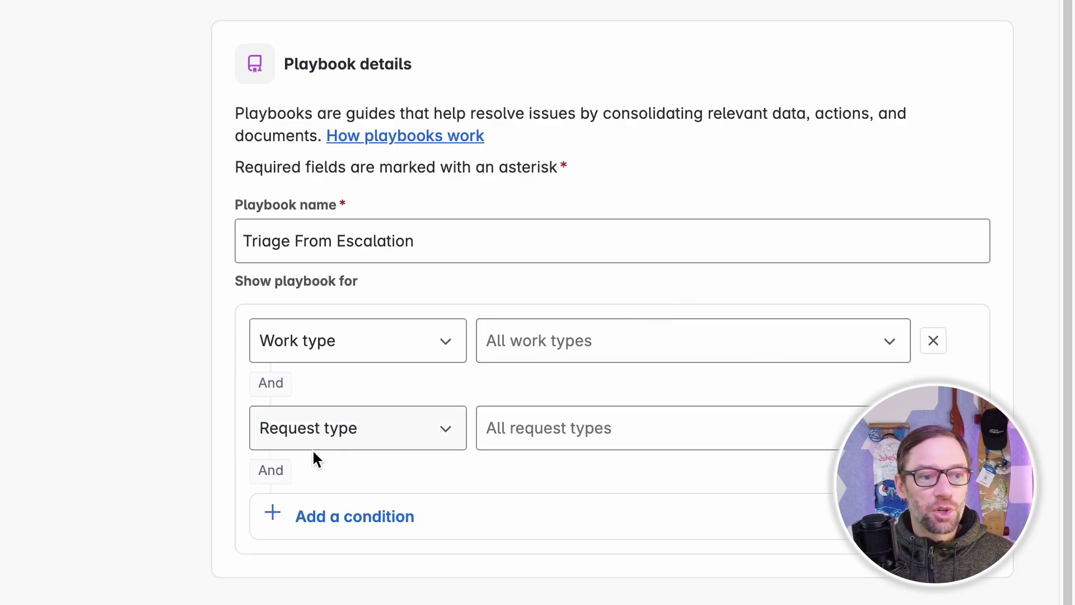
{"action": "left_click", "coordinate": [326, 441]}
{"action": "left_click", "coordinate": [351, 493]}
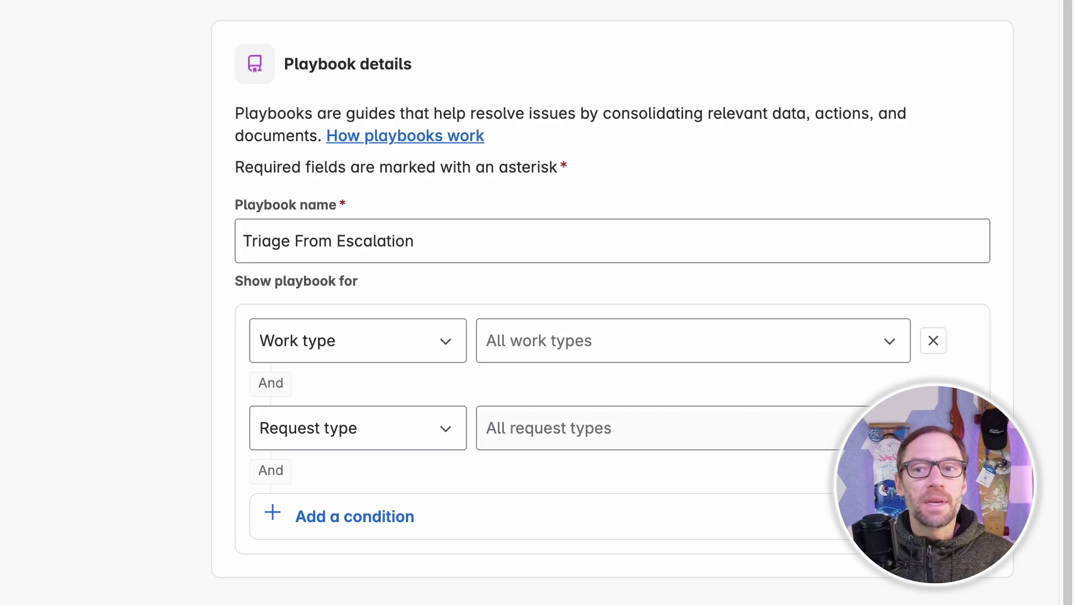
{"action": "left_click", "coordinate": [933, 428]}
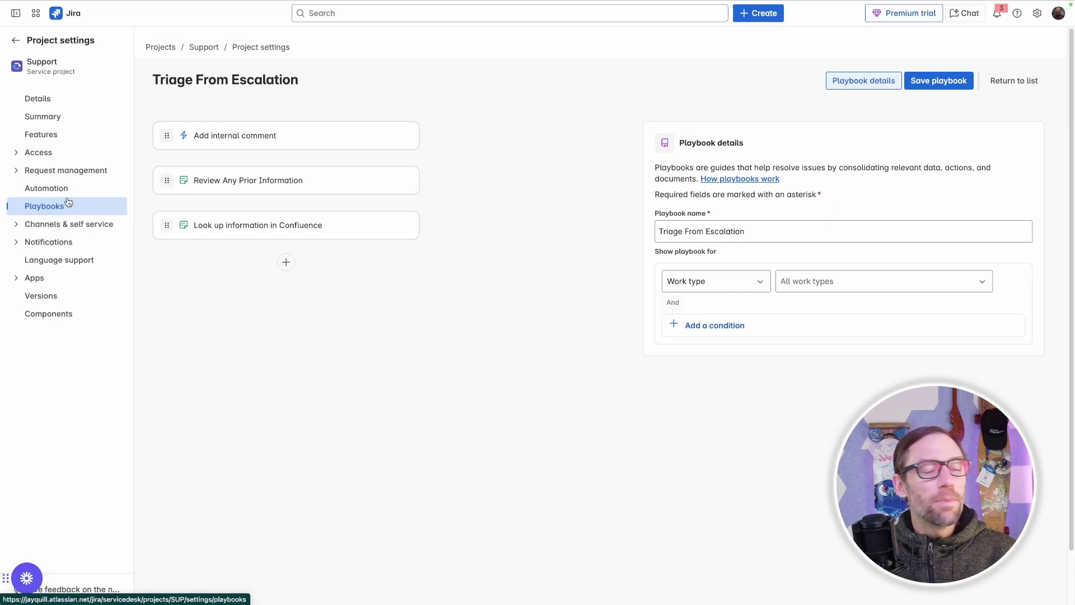
- Switch to SUP-2 and expand Triage From Escalation to view its three steps
{"action": "left_click", "coordinate": [68, 202]}
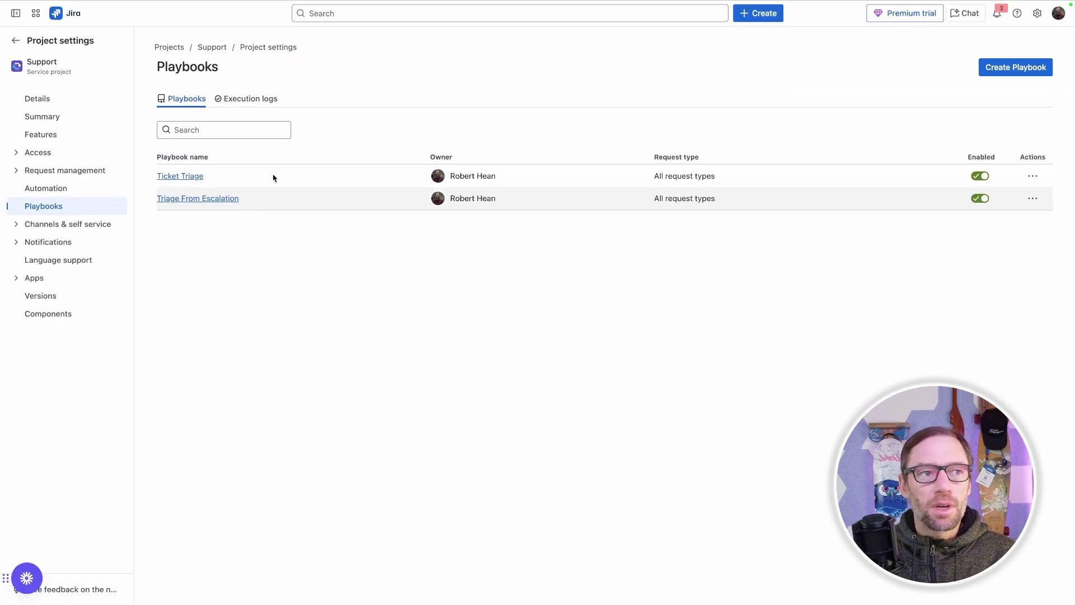
{"action": "left_click", "coordinate": [529, 23]}
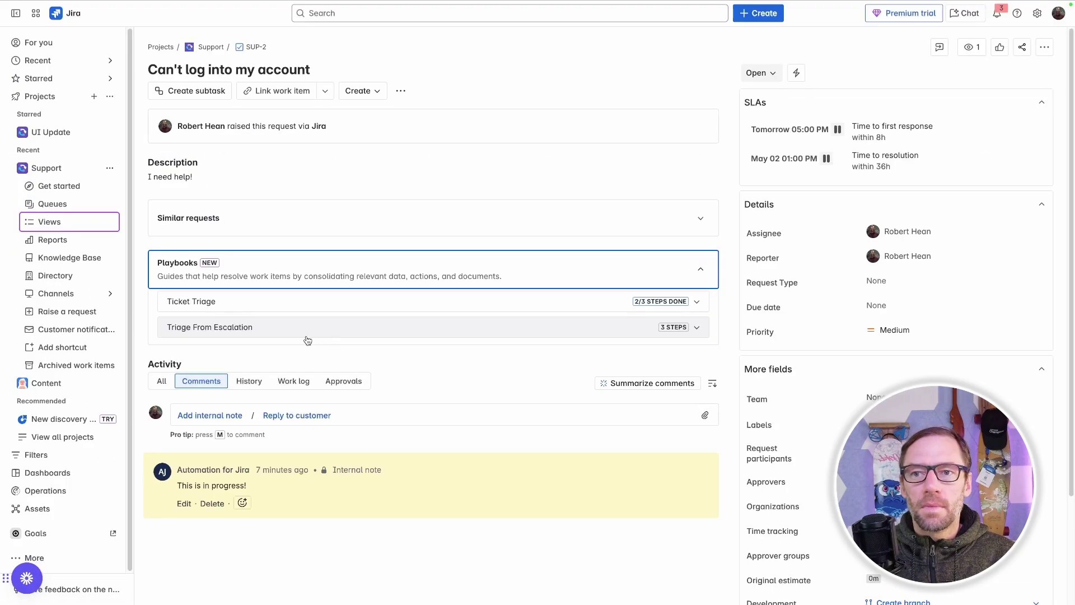
{"action": "left_click", "coordinate": [696, 328]}
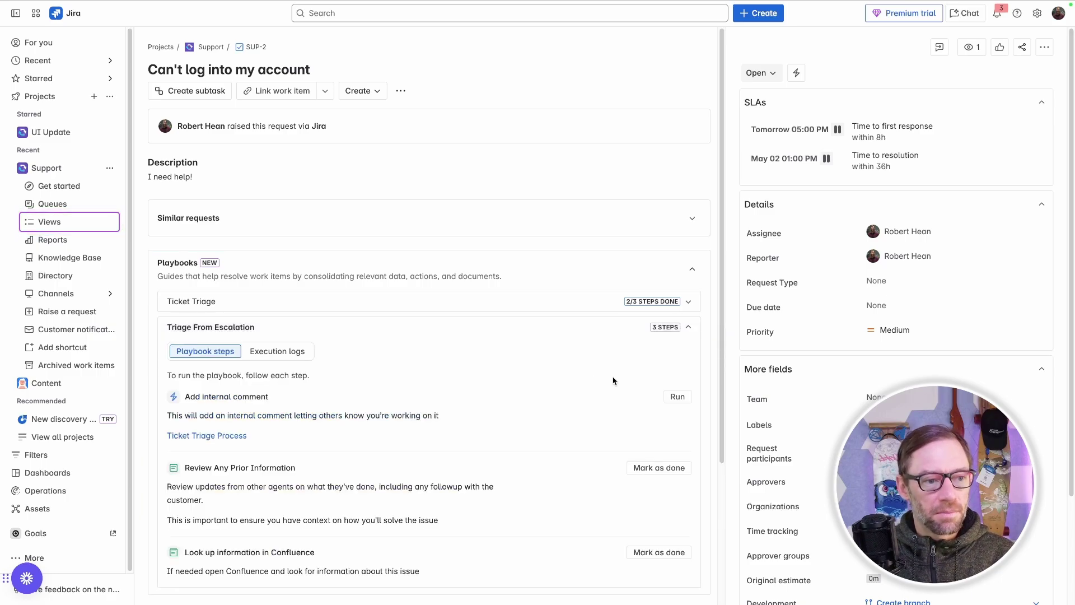
{"action": "scroll", "coordinate": [616, 379], "scroll_direction": "down", "scroll_amount": 2}
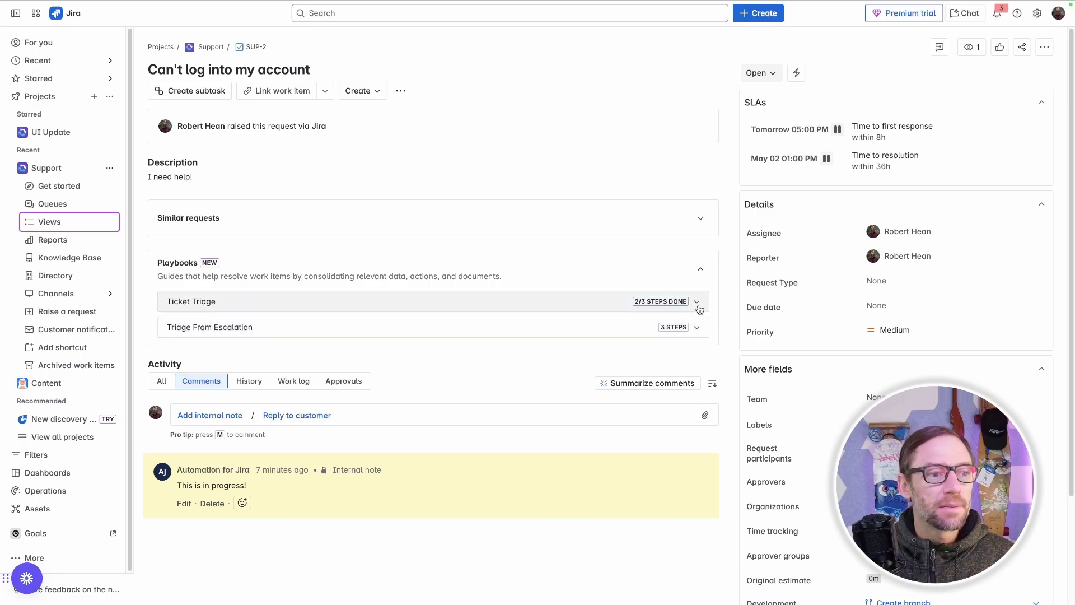
- Expand Ticket Triage on SUP-2, show its execution logs, and highlight the latest run's date and time
{"action": "left_click", "coordinate": [697, 303]}
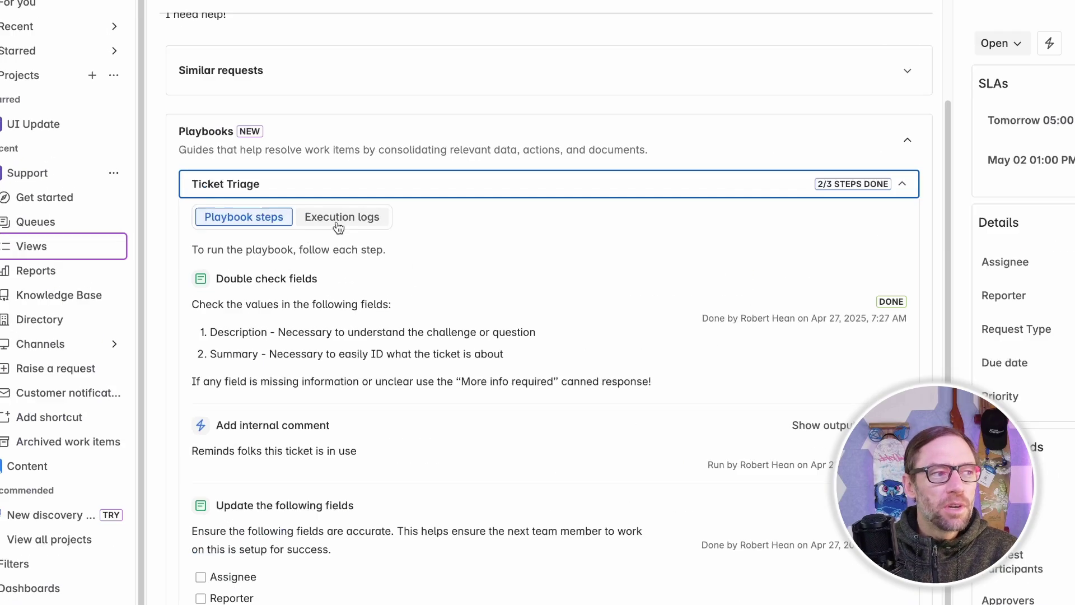
{"action": "left_click", "coordinate": [277, 200]}
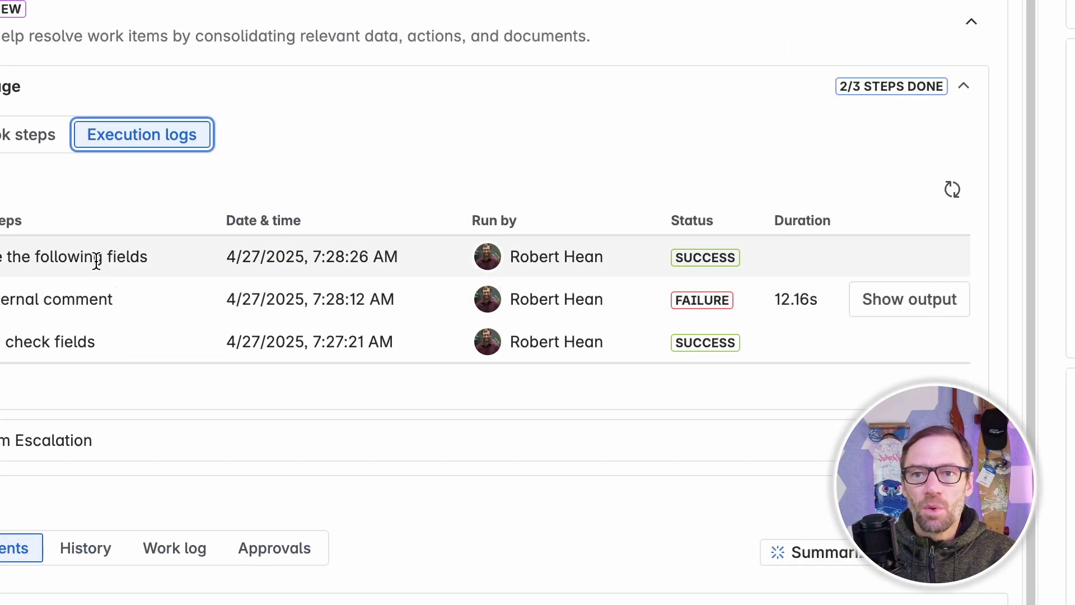
{"action": "left_click_drag", "start_coordinate": [96, 261], "coordinate": [435, 263]}
{"action": "left_click_drag", "start_coordinate": [629, 253], "coordinate": [629, 260]}
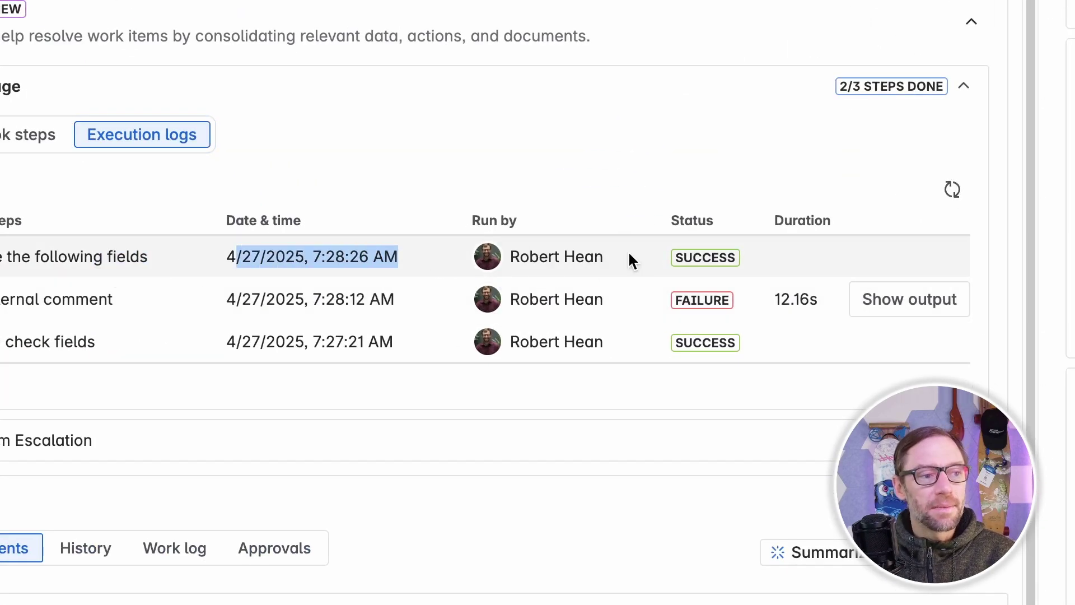
- Show the failed Add internal comment run's output, read its log action sentence, then hide it
{"action": "left_click", "coordinate": [679, 322]}
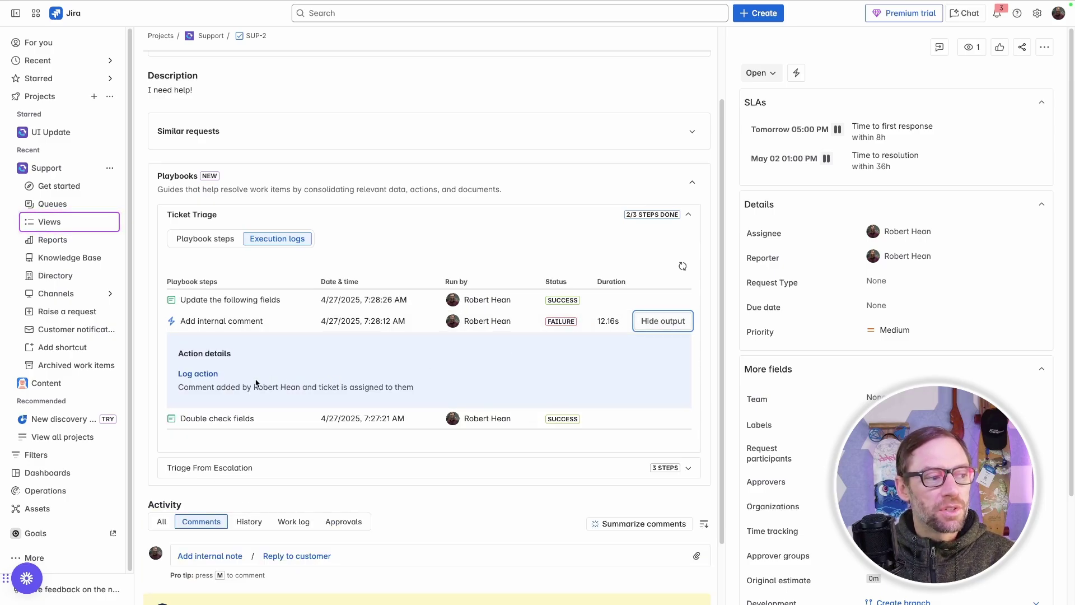
{"action": "left_click_drag", "start_coordinate": [181, 386], "coordinate": [222, 388]}
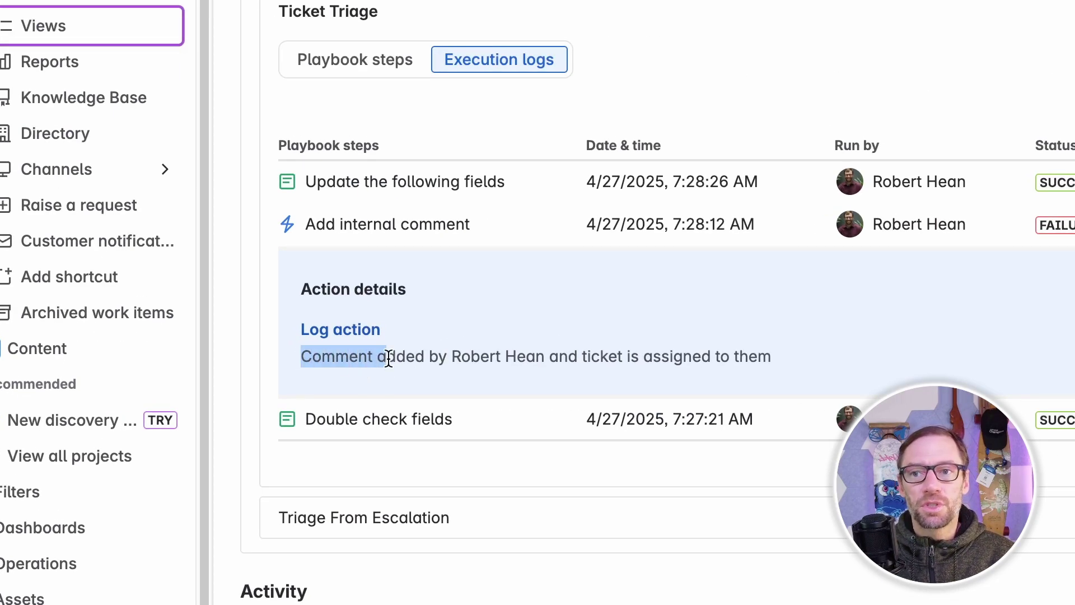
{"action": "left_click_drag", "start_coordinate": [388, 358], "coordinate": [837, 361]}
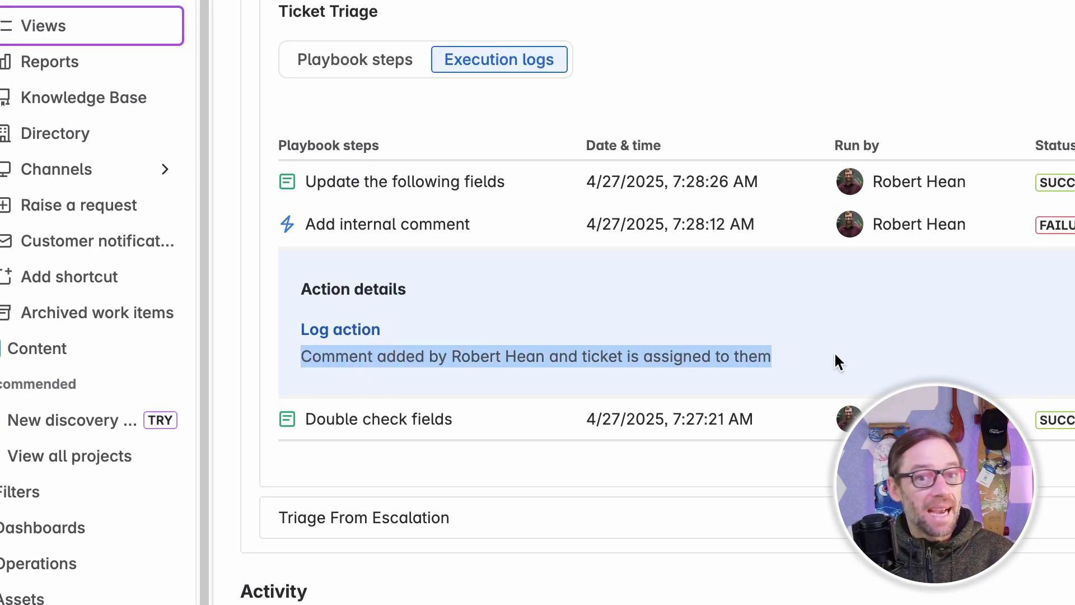
{"action": "left_click", "coordinate": [786, 356]}
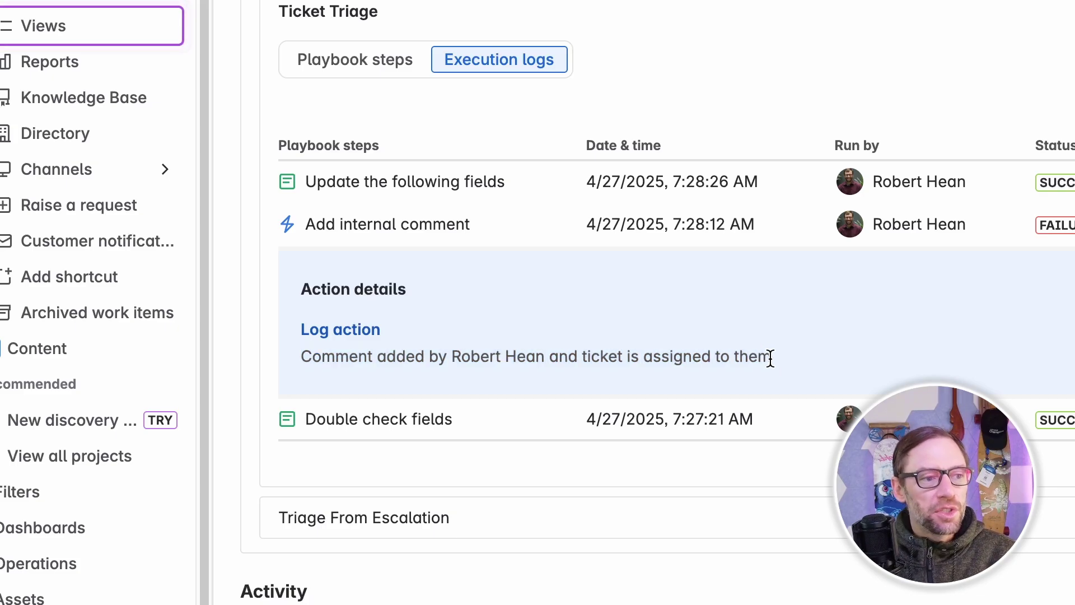
{"action": "left_click_drag", "start_coordinate": [770, 356], "coordinate": [300, 356]}
{"action": "left_click", "coordinate": [451, 346]}
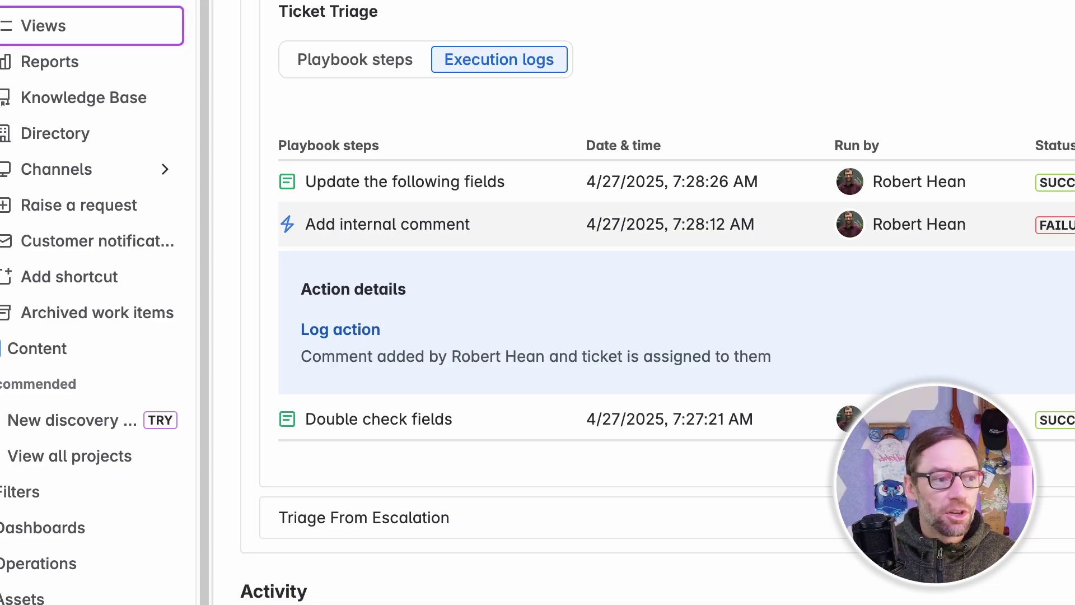
{"action": "left_click", "coordinate": [815, 238]}
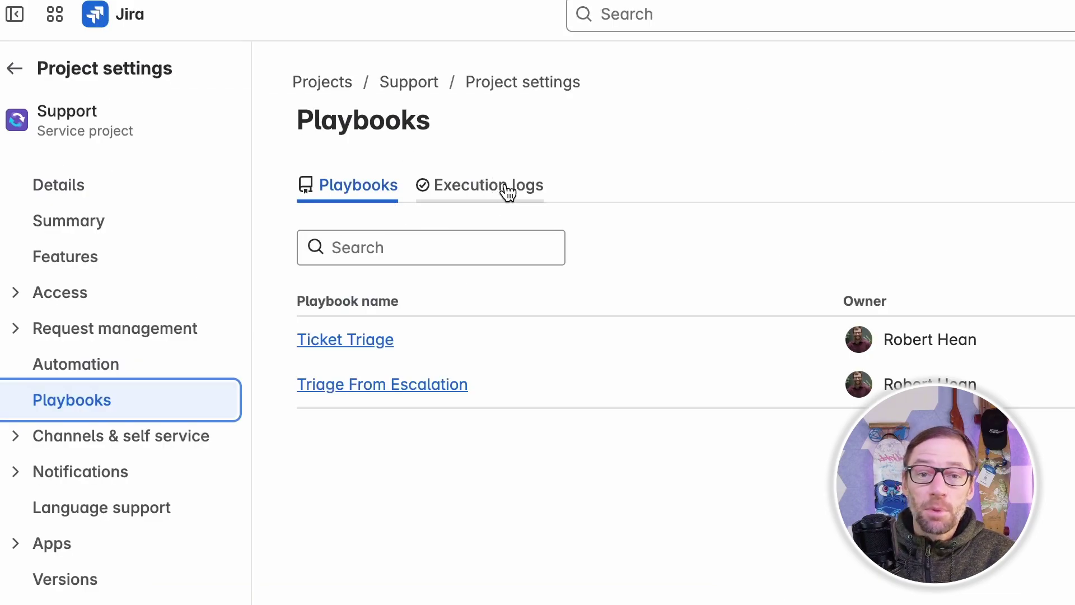
- Show the project-wide playbook Execution logs and highlight who ran the failed comment step
{"action": "left_click", "coordinate": [507, 190]}
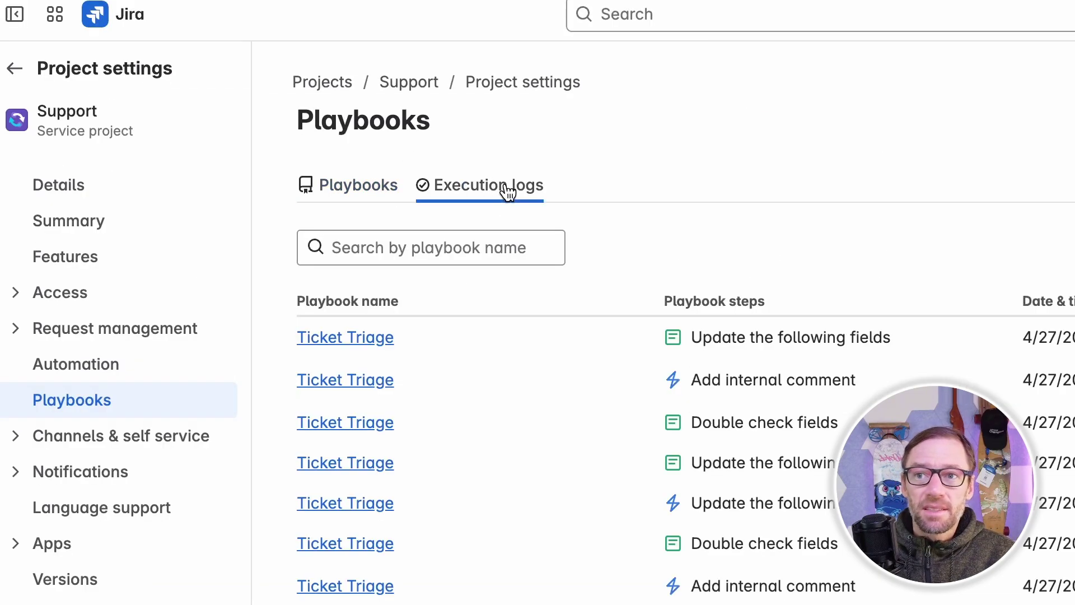
{"action": "left_click_drag", "start_coordinate": [397, 174], "coordinate": [442, 173]}
{"action": "left_click", "coordinate": [441, 173]}
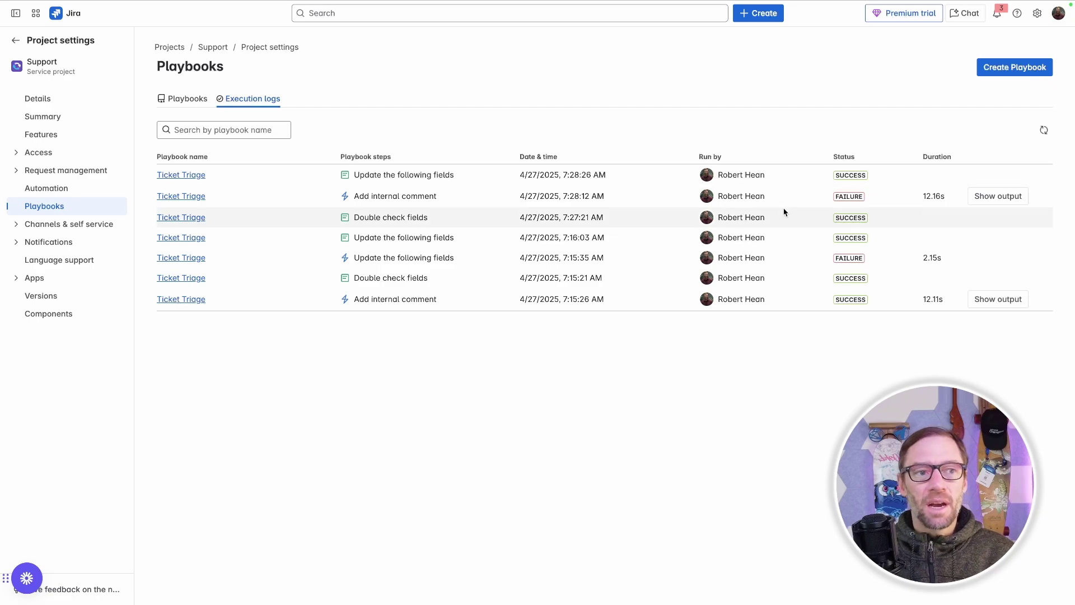
{"action": "triple_click", "coordinate": [741, 197]}
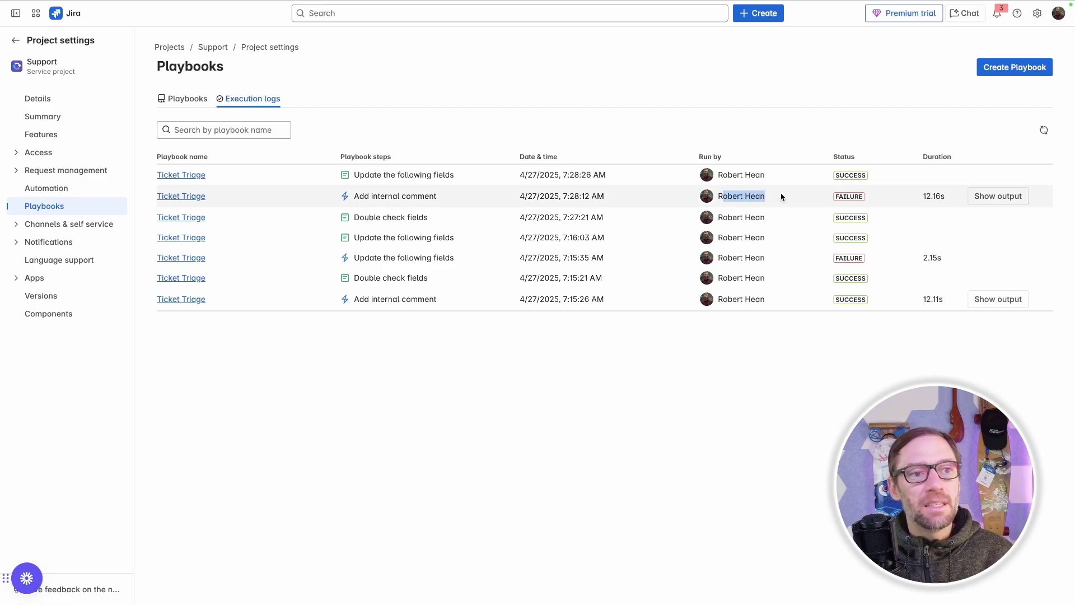